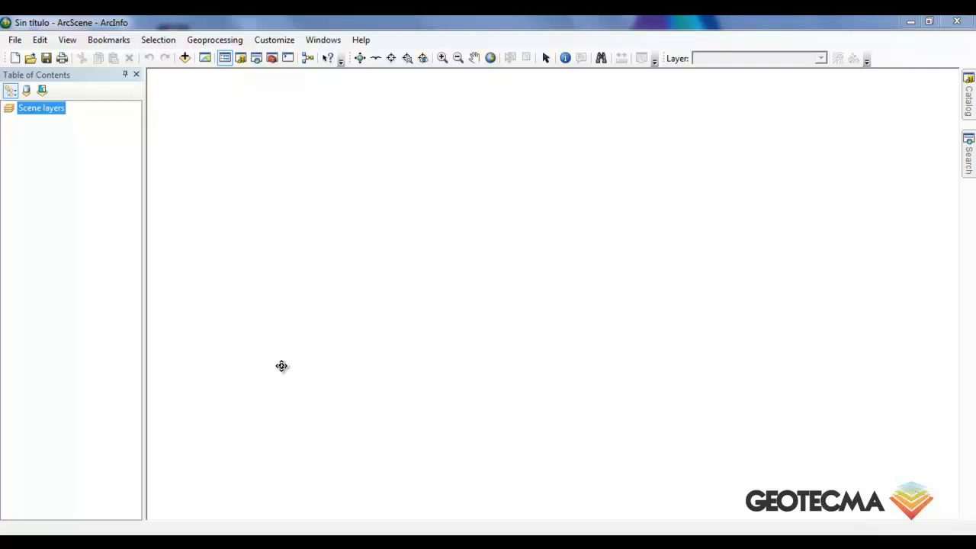
Step: Switch to ArcMap and add the torre_vigilancia.shp and mdt datasets from the ArcGIS folder to the map
left_click(246, 529)
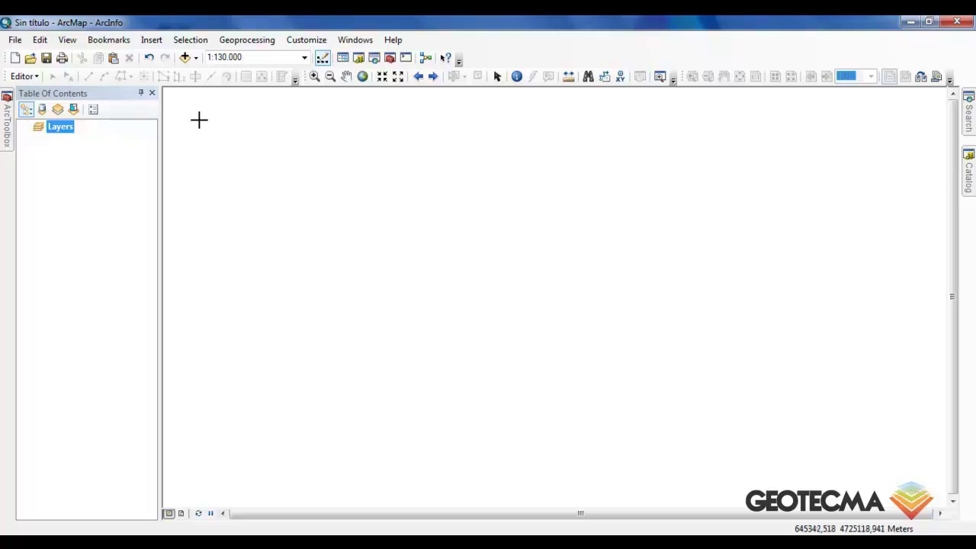
left_click(184, 58)
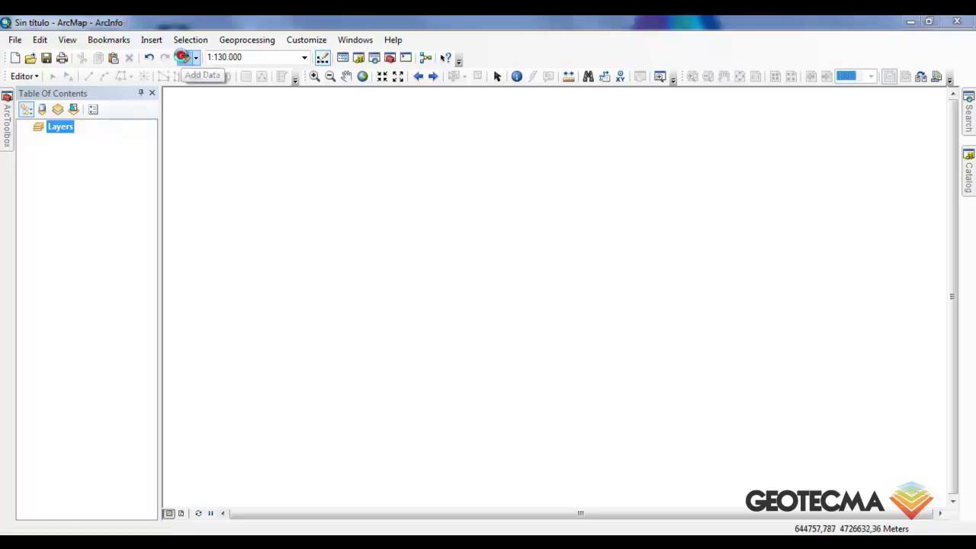
left_click(333, 232)
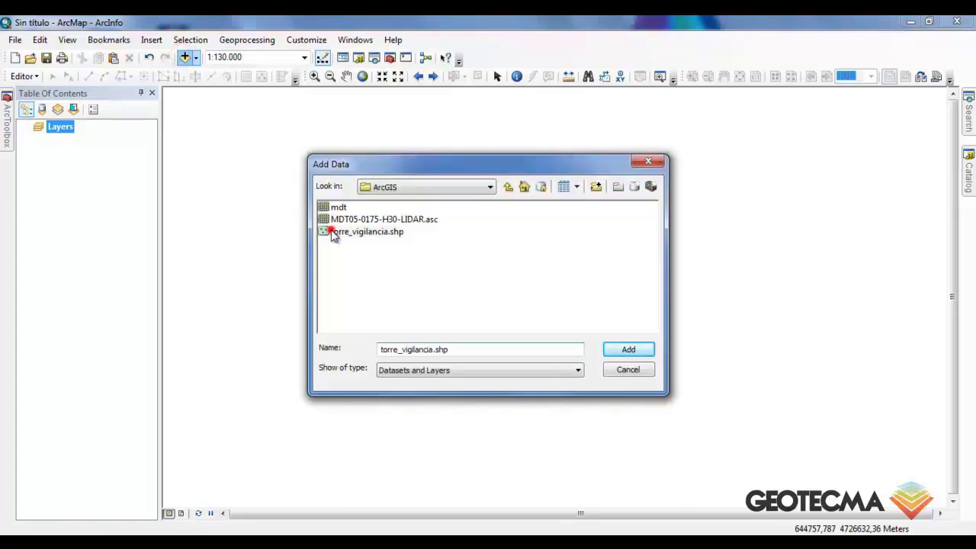
left_click(338, 208, "ctrl")
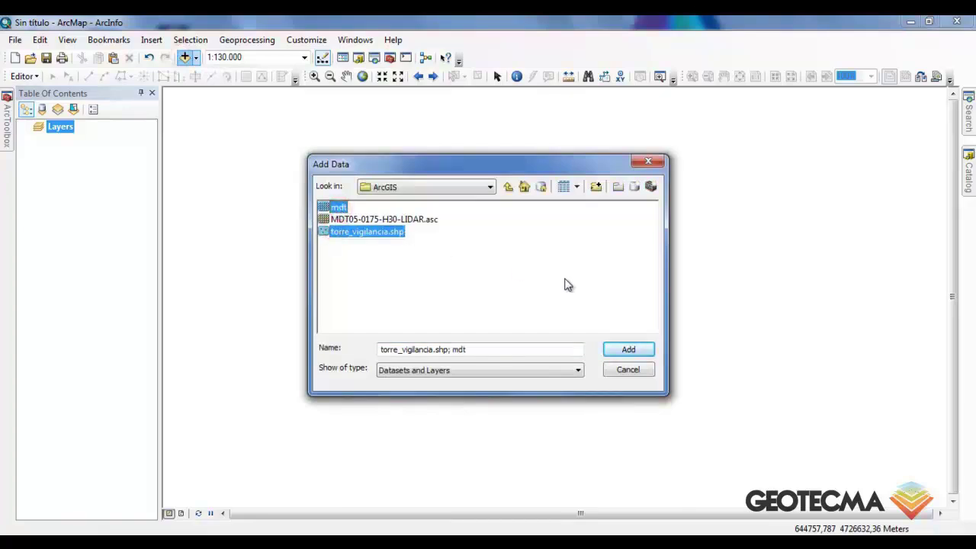
left_click(628, 350)
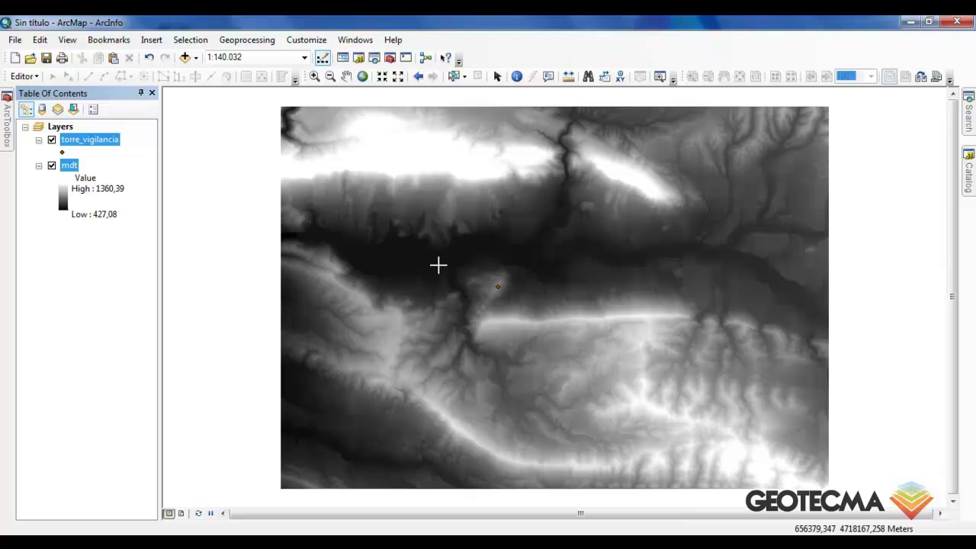
Step: Add the Imagery basemap to the map, then briefly hide and redisplay the mdt layer to view the imagery beneath
left_click(197, 60)
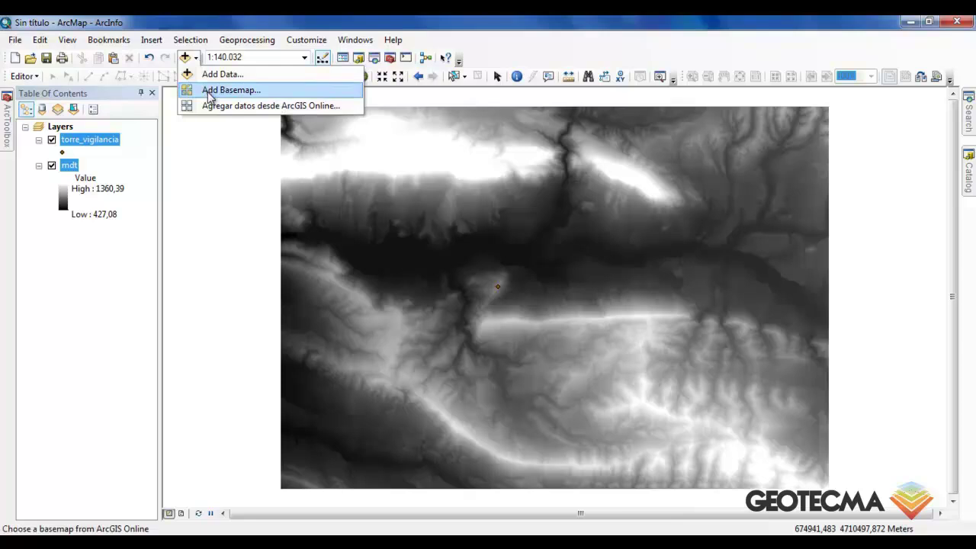
left_click(210, 91)
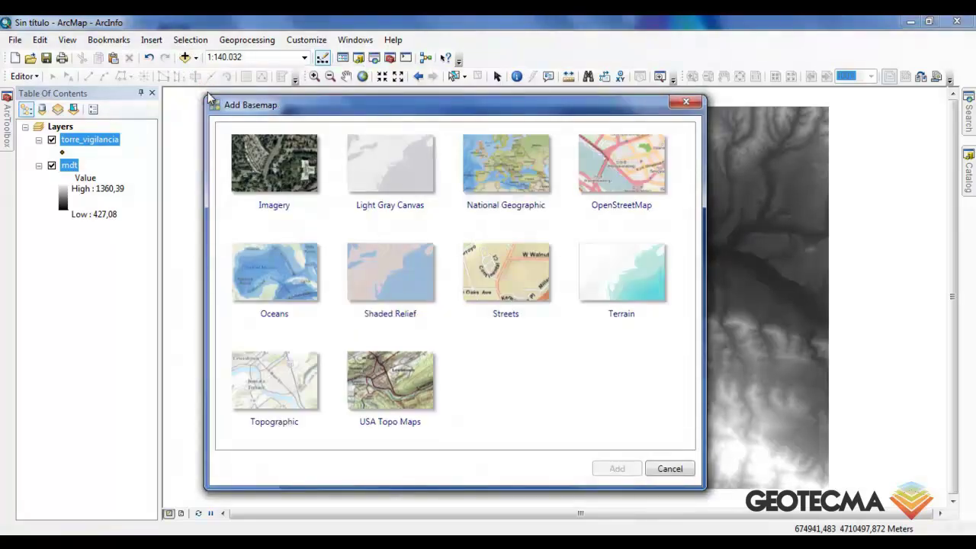
left_click(272, 143)
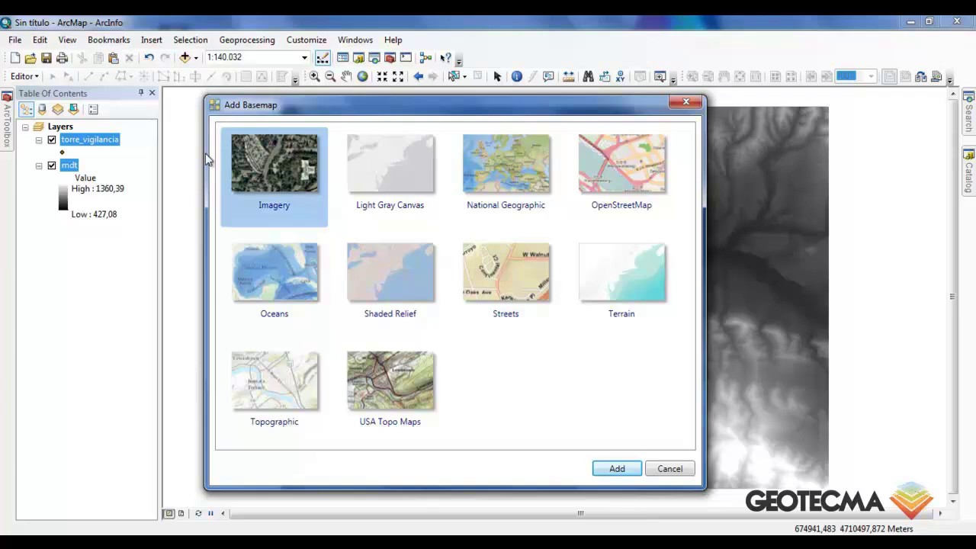
left_click(623, 468)
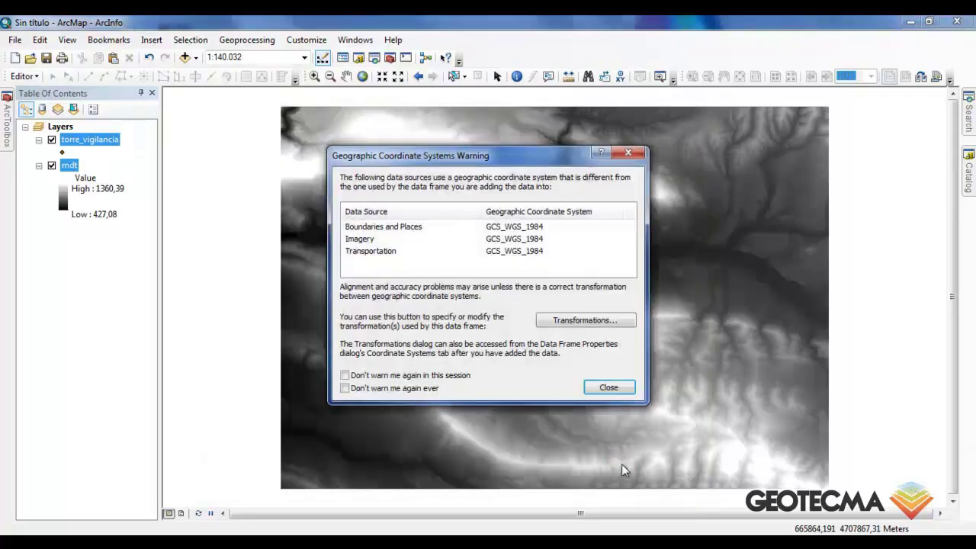
left_click(607, 387)
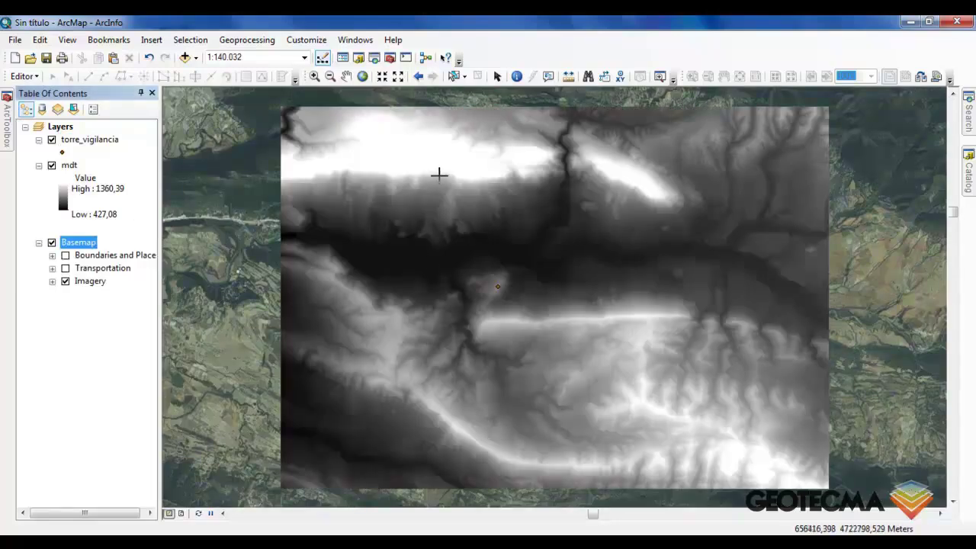
left_click(51, 166)
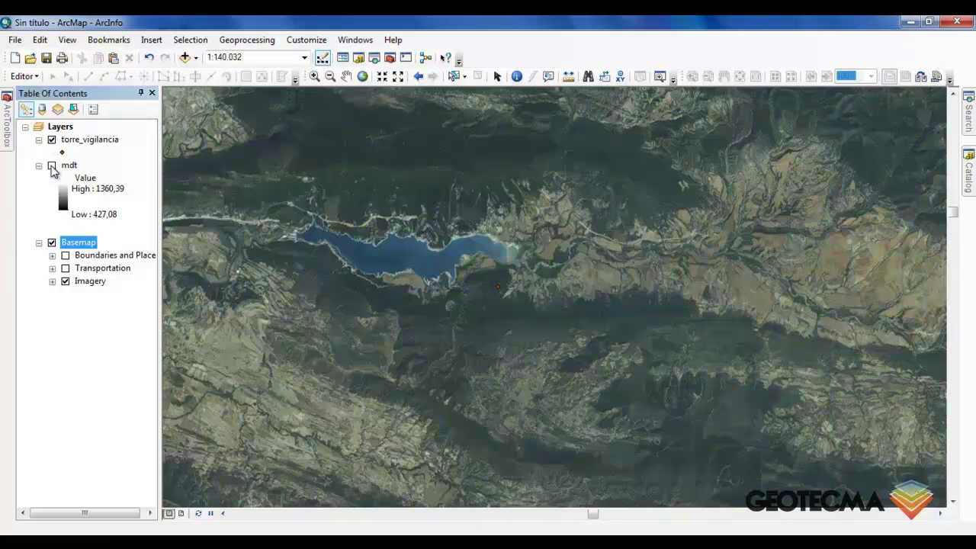
left_click(51, 166)
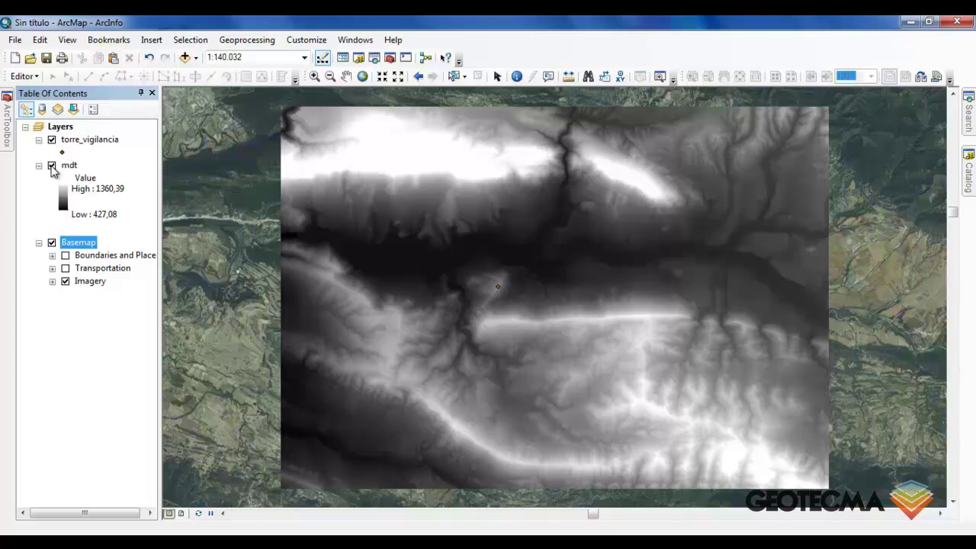
Step: Start a new shapefile in the C:\ArcGIS folder, named zona_estudio, with the Polygon feature type
left_click(969, 174)
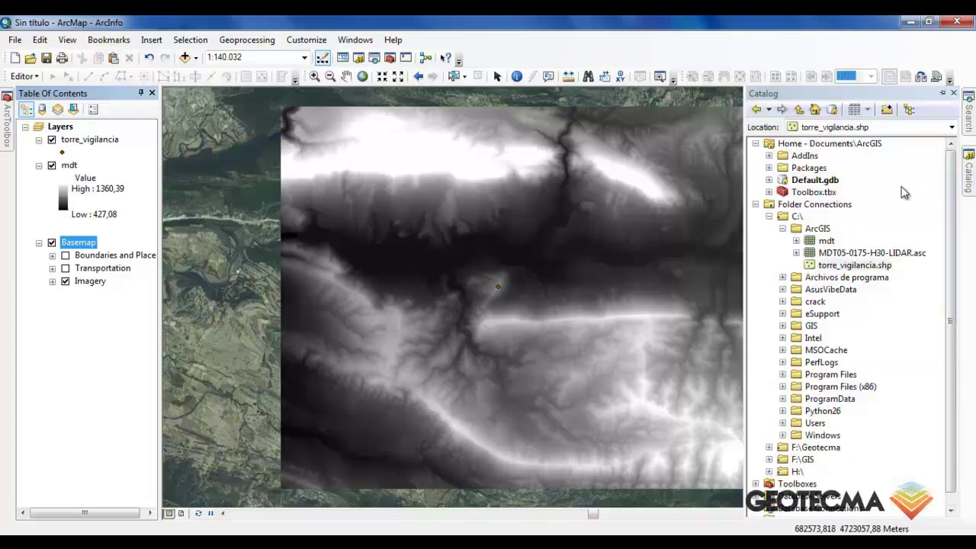
right_click(821, 231)
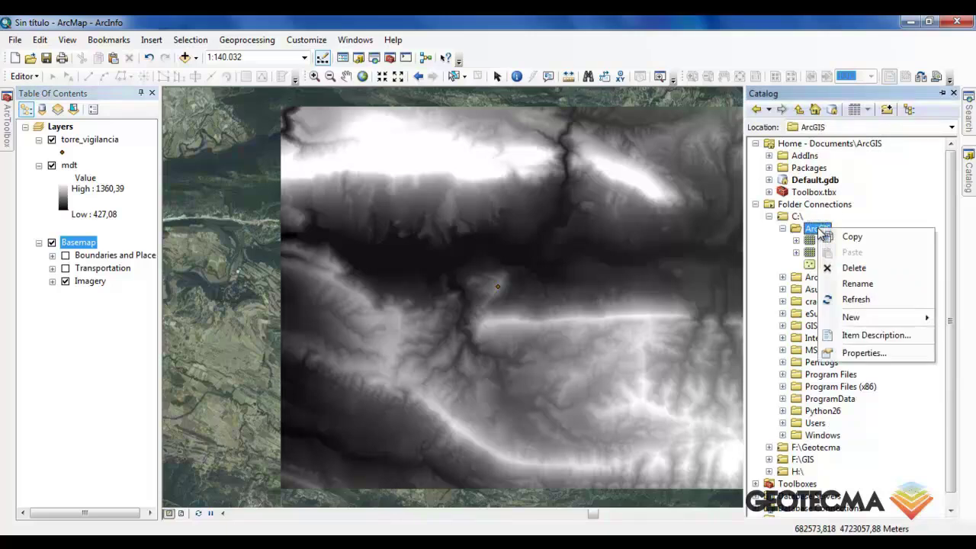
mouse_move(846, 318)
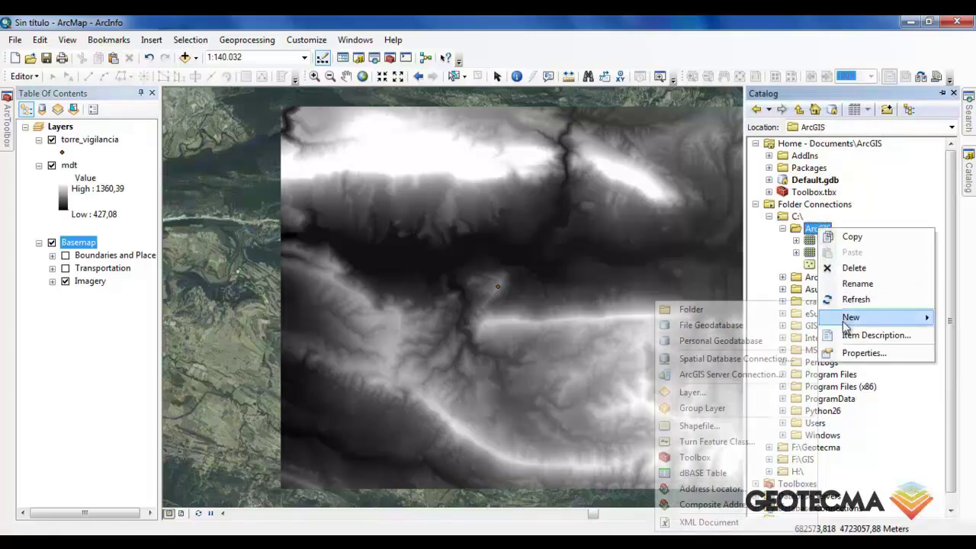
left_click(709, 428)
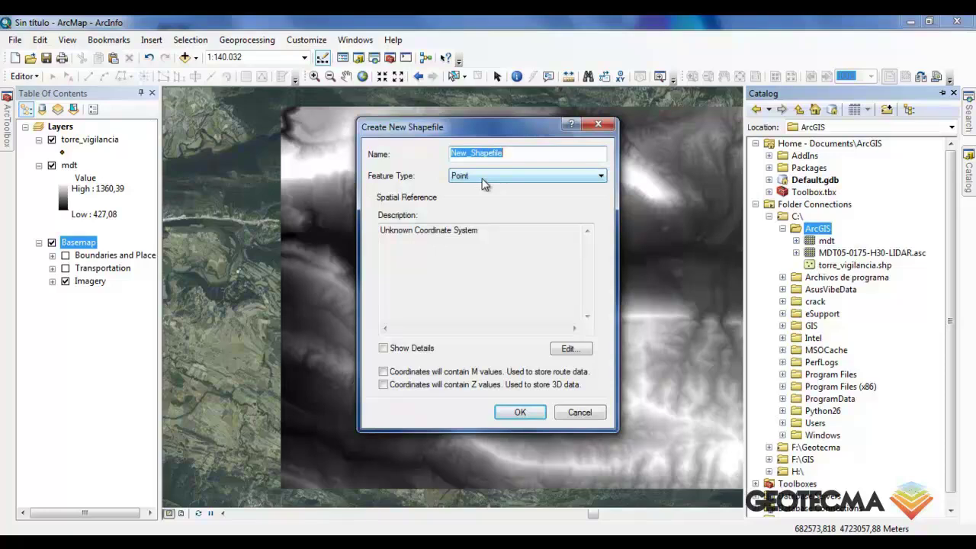
type("zona_estudio")
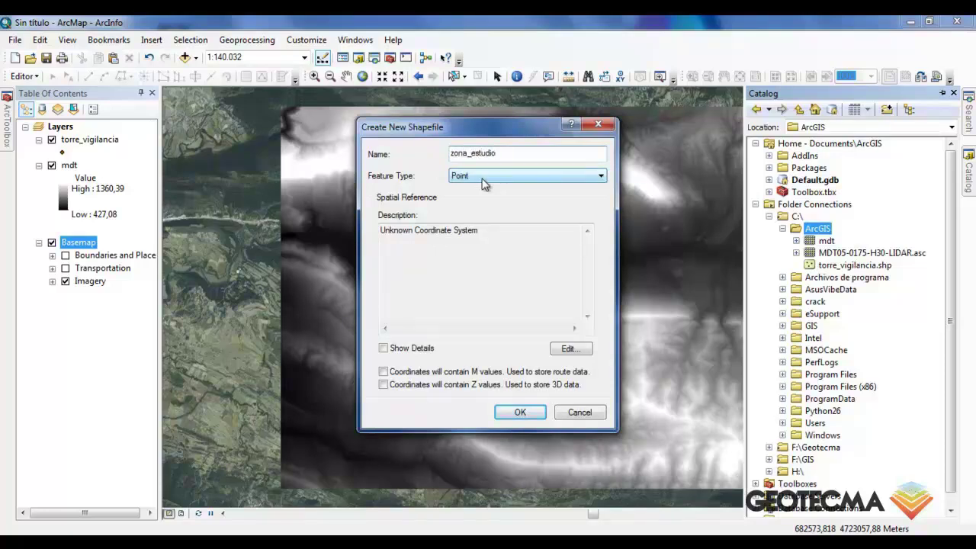
left_click(482, 177)
left_click(478, 208)
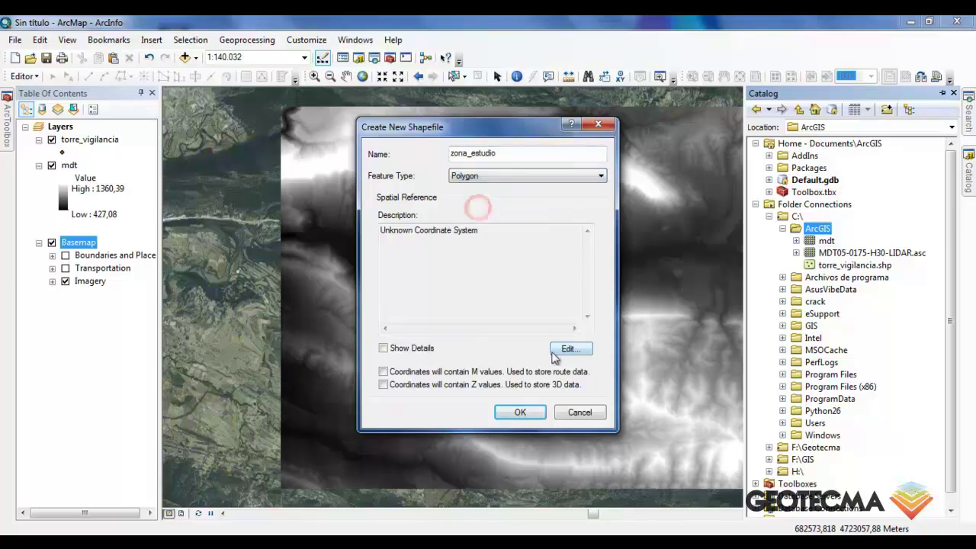
Step: Assign the predefined projected coordinate system ETRS 1989 UTM Zone 30N to the new shapefile, create it and collapse the Catalog
left_click(564, 350)
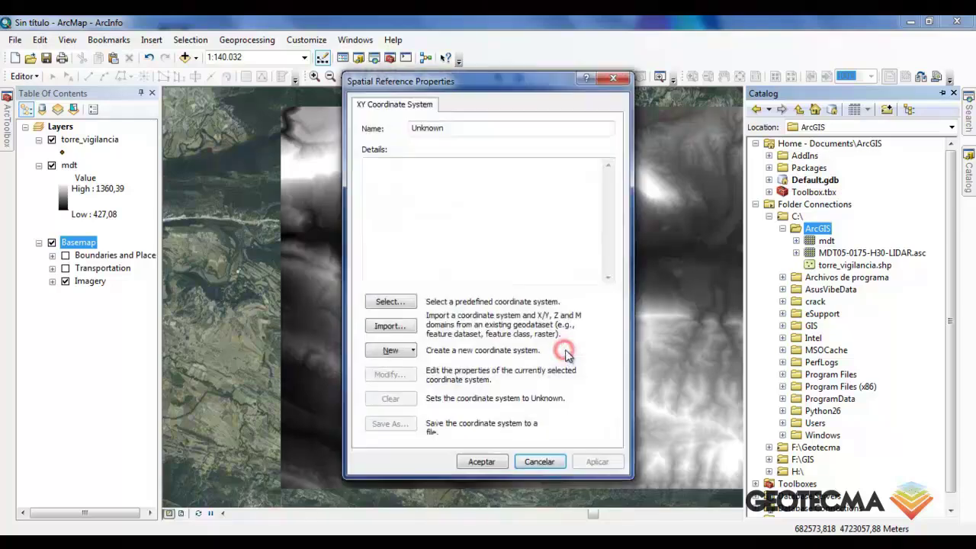
left_click(385, 303)
double_click(361, 219)
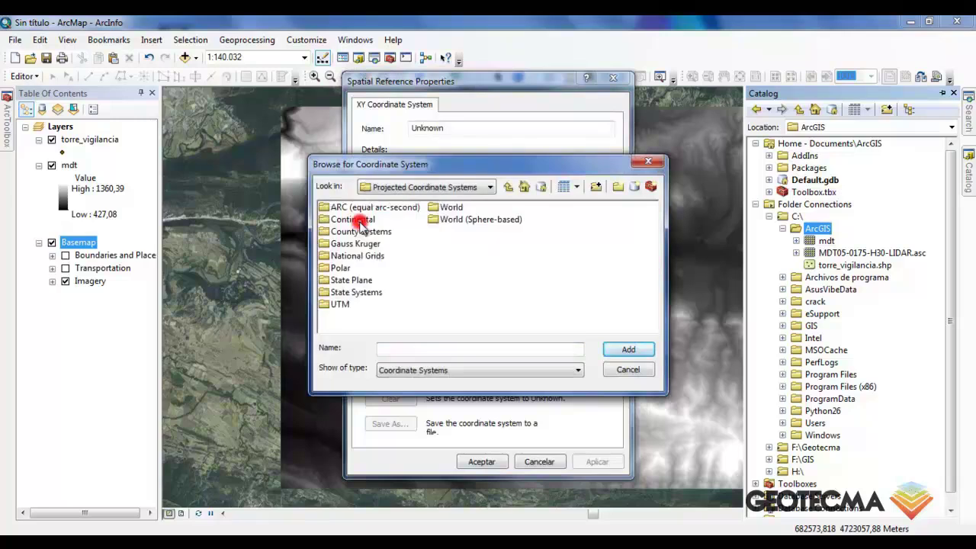
double_click(339, 304)
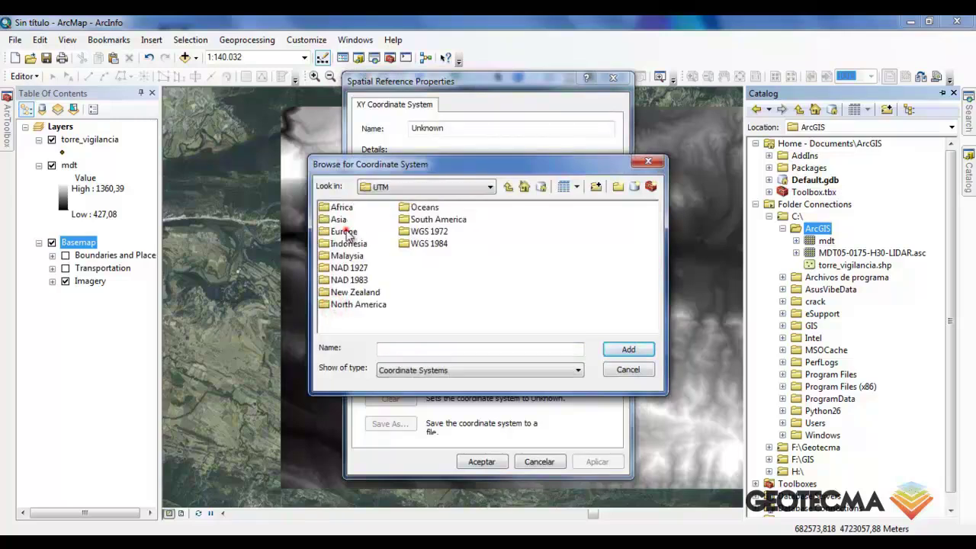
double_click(344, 232)
left_click(381, 255)
left_click(385, 259)
scroll(388, 259, "down", 1)
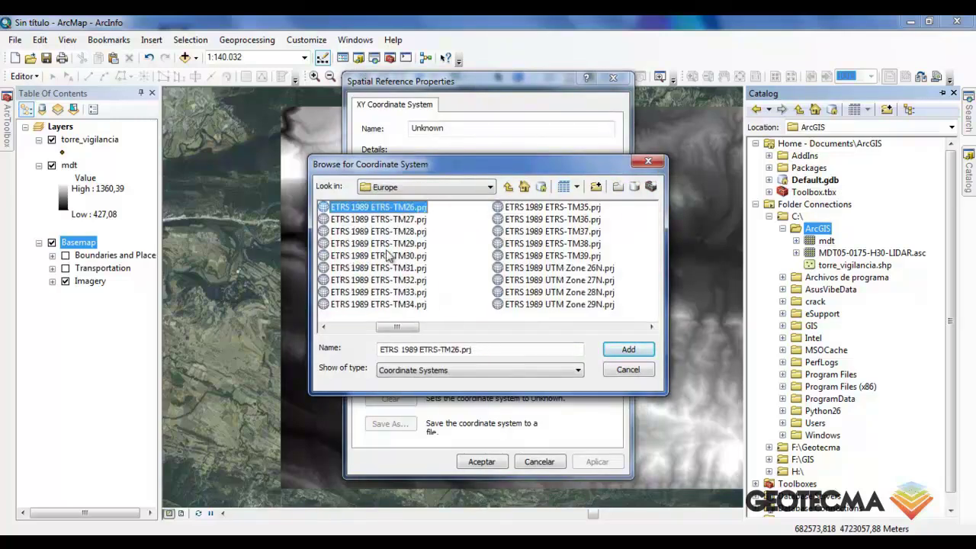
left_click(548, 329)
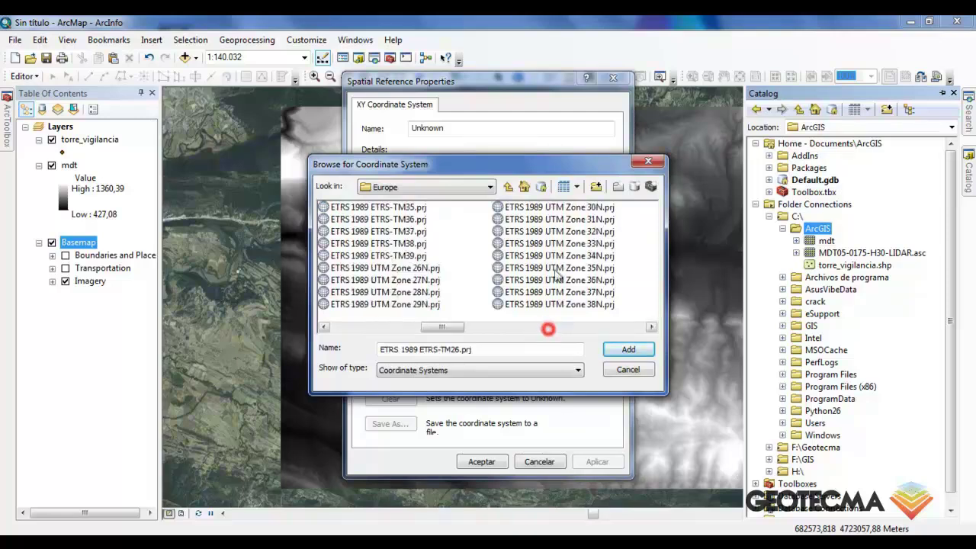
left_click(564, 206)
left_click(619, 351)
left_click(480, 461)
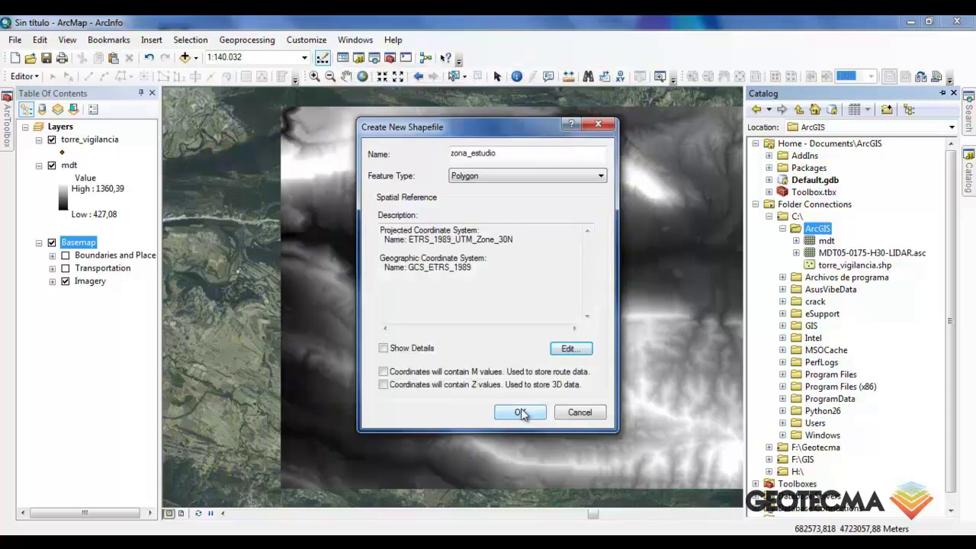
left_click(520, 412)
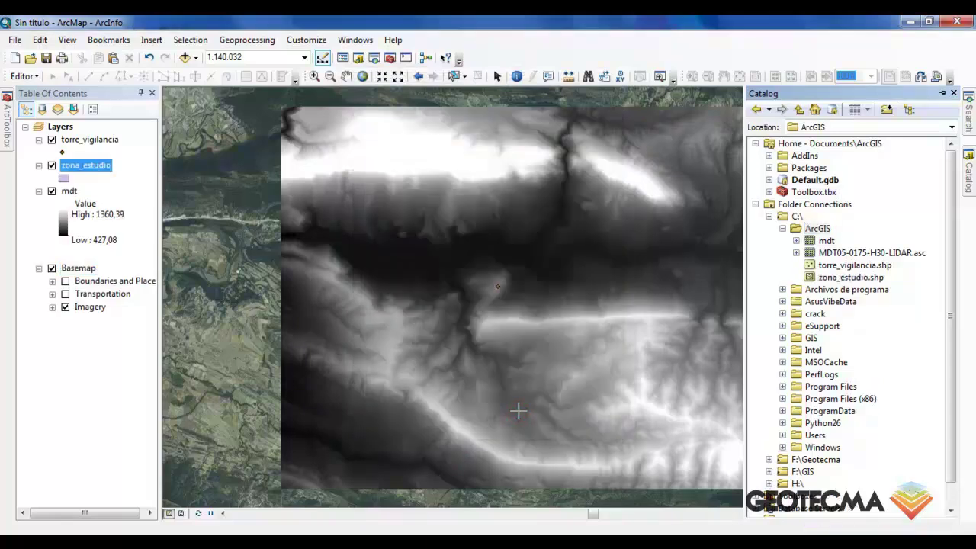
left_click(943, 92)
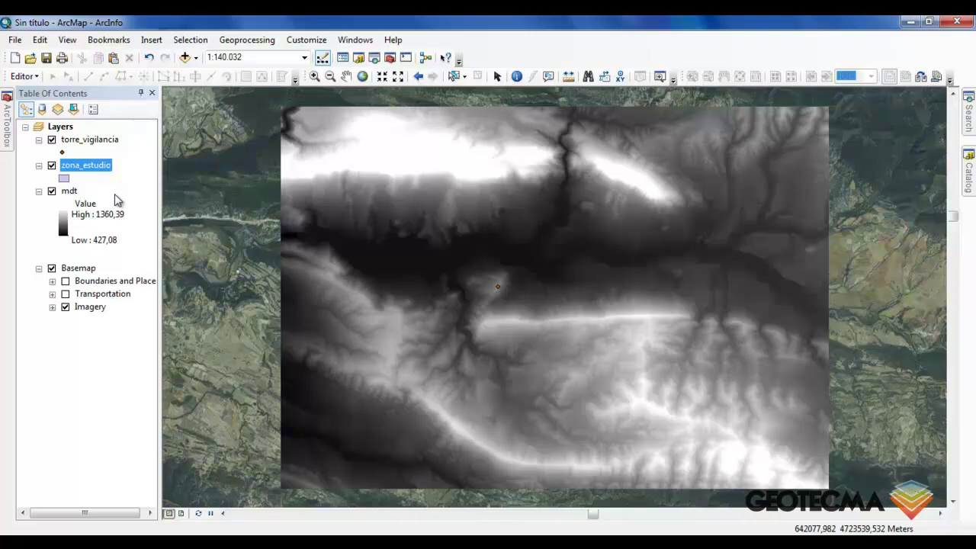
Step: Start an edit session and draw a zona_estudio rectangle about 27,084 m by 18,896 m just inside the edges of the mdt raster
left_click(29, 79)
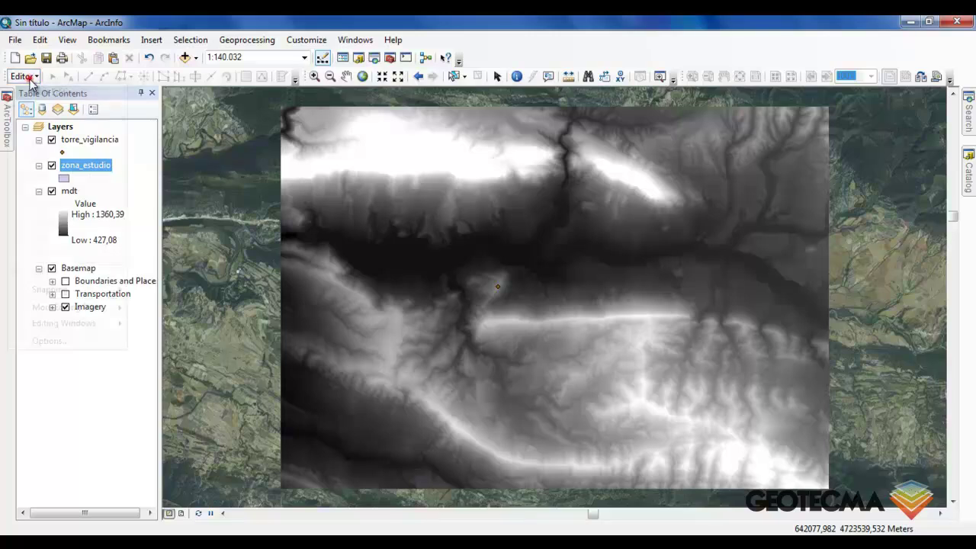
left_click(29, 91)
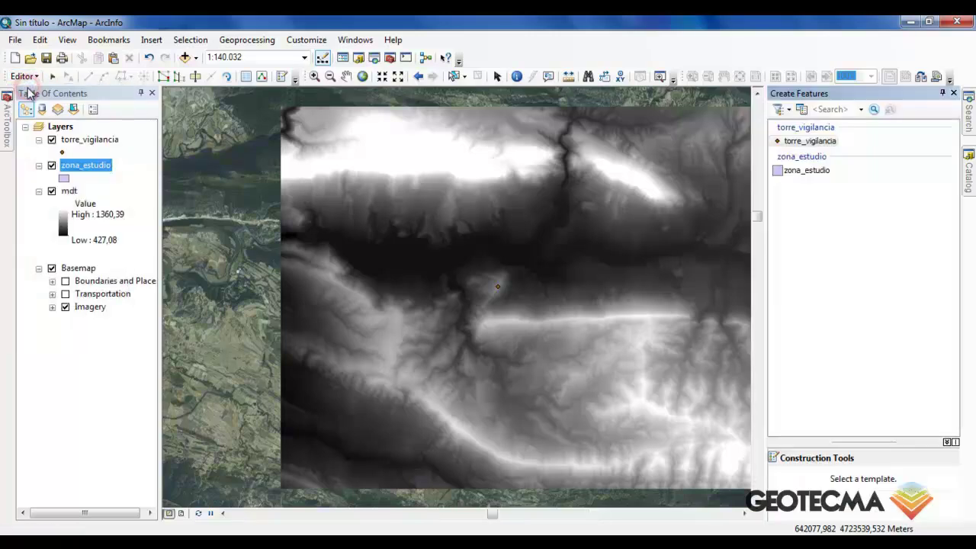
left_click(820, 172)
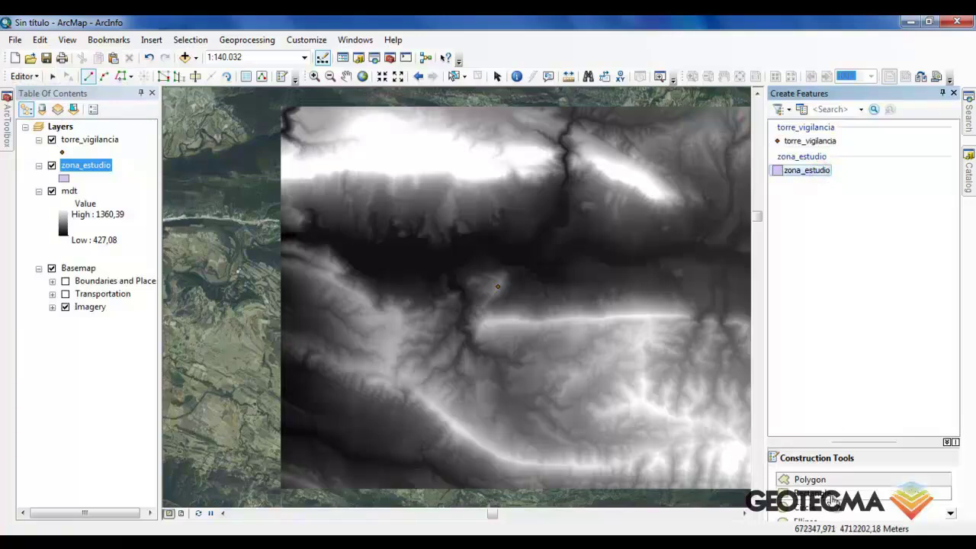
left_click(829, 494)
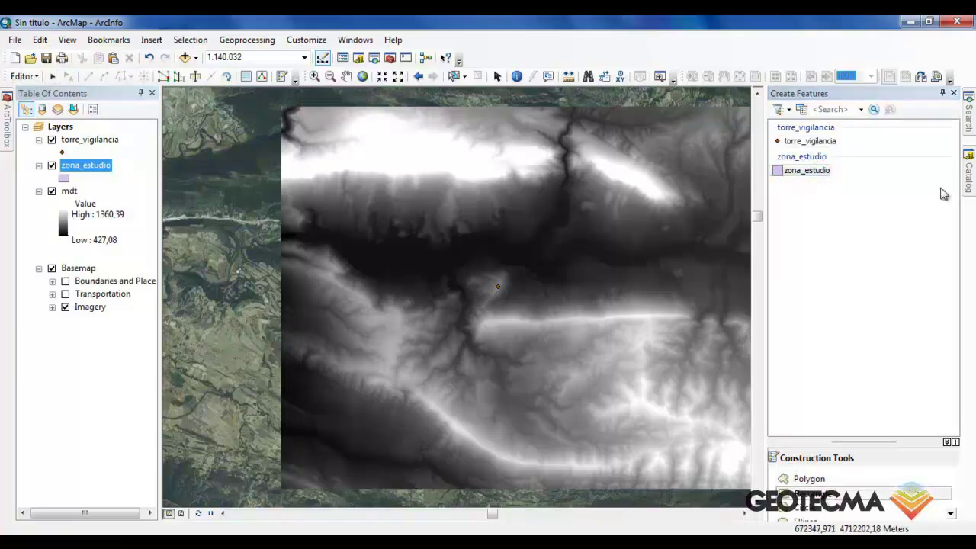
left_click(942, 93)
left_click(293, 479)
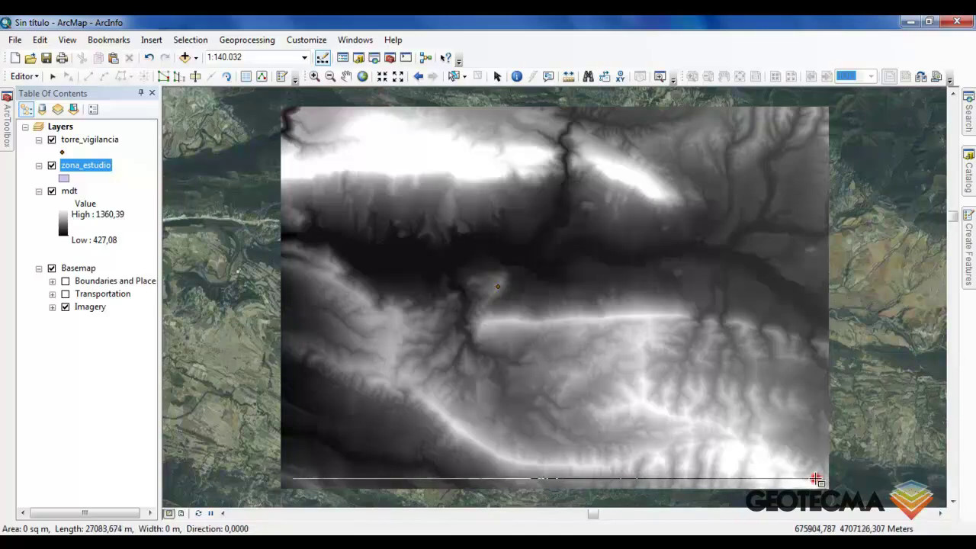
left_click(811, 478)
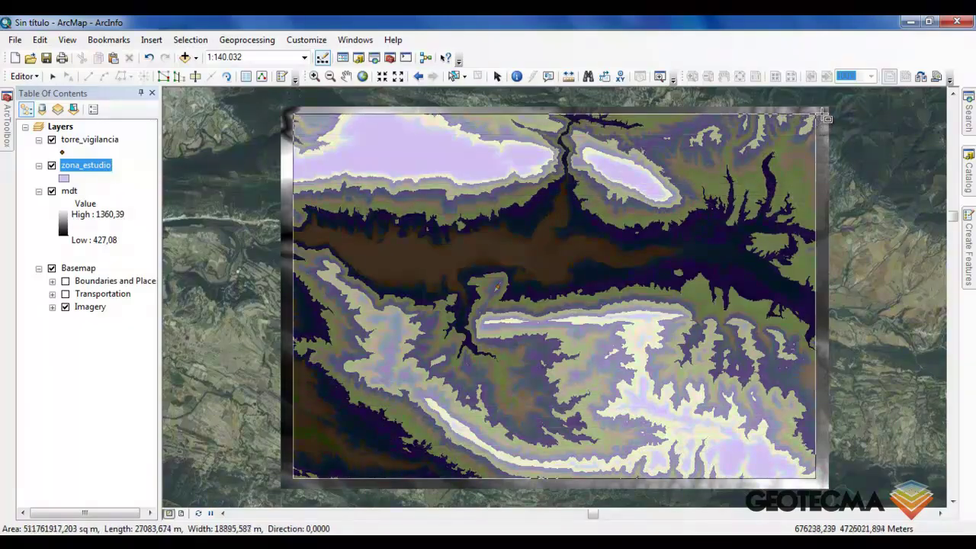
left_click(822, 115)
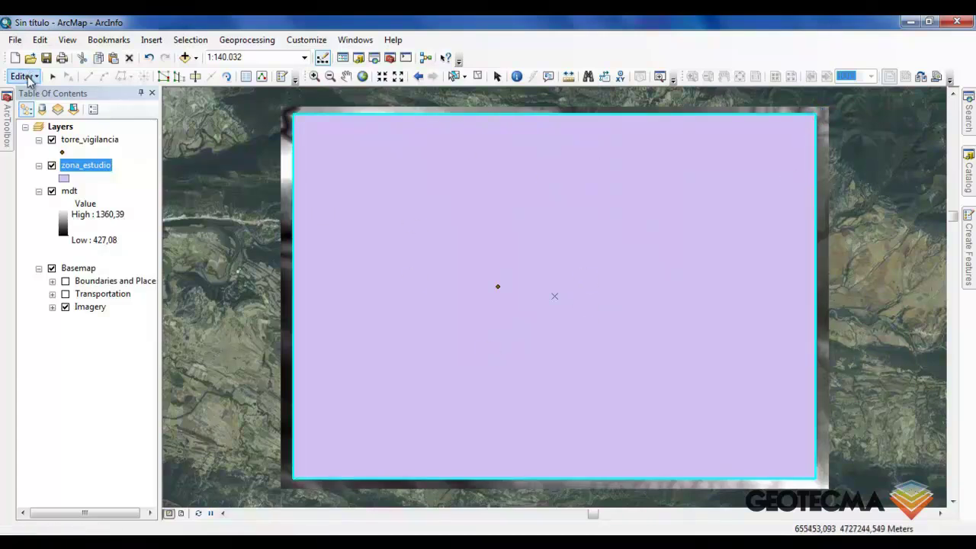
Step: Stop the edit session and save the edits to zona_estudio
left_click(25, 76)
left_click(38, 113)
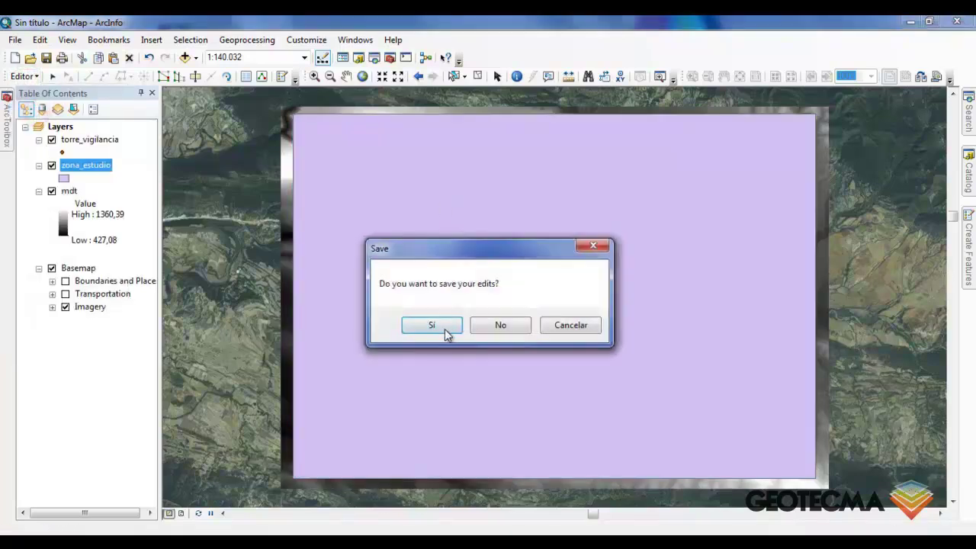
left_click(446, 328)
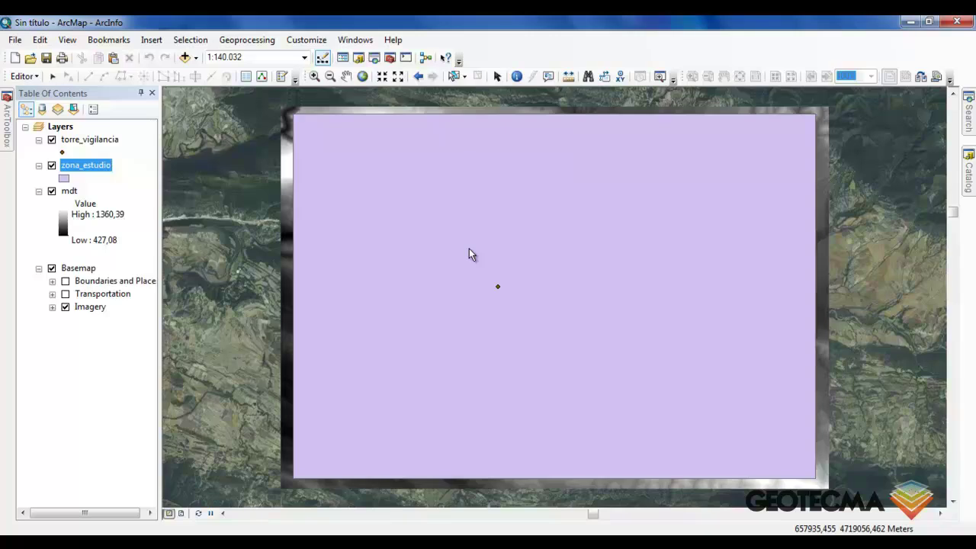
Step: Symbolize the zona_estudio polygon with no fill color and a red outline
left_click(64, 179)
left_click(845, 216)
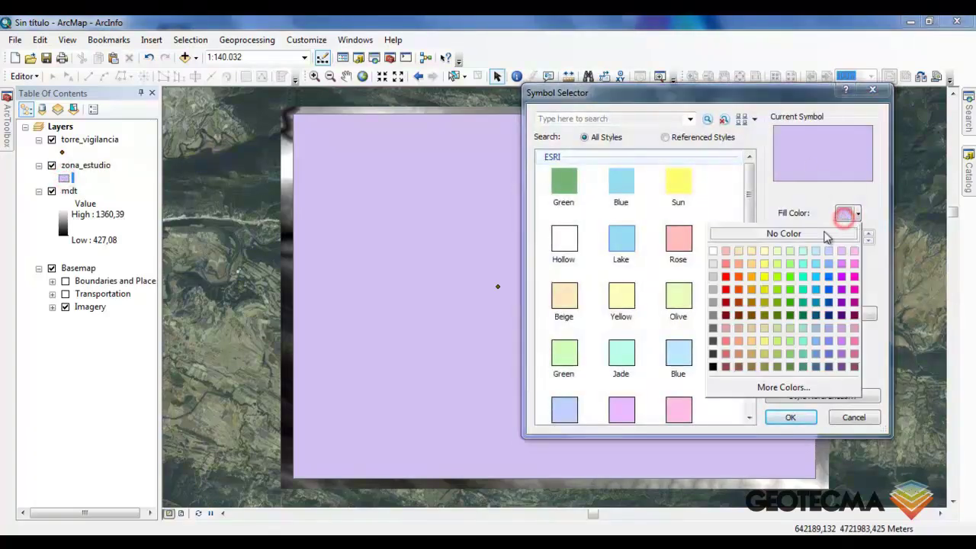
left_click(826, 235)
left_click(857, 261)
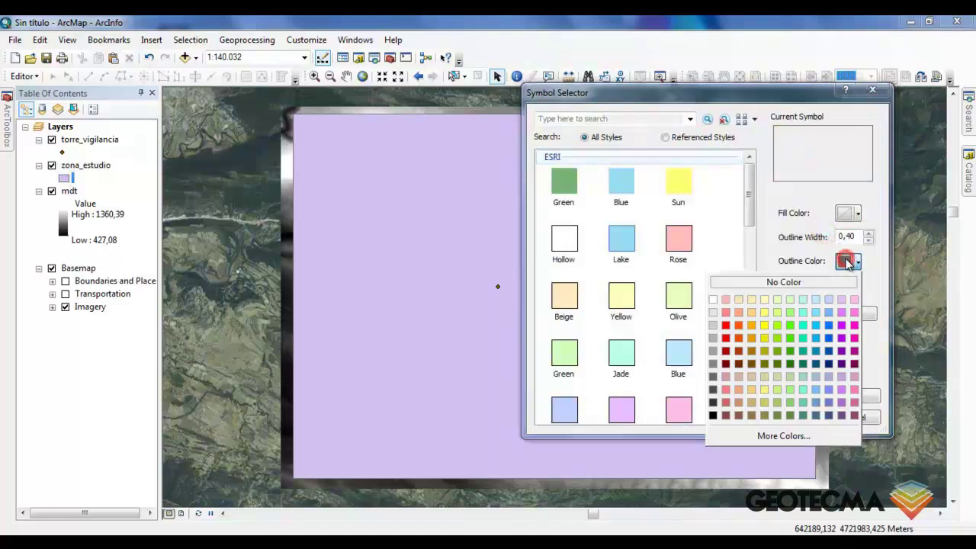
left_click(725, 325)
left_click(795, 416)
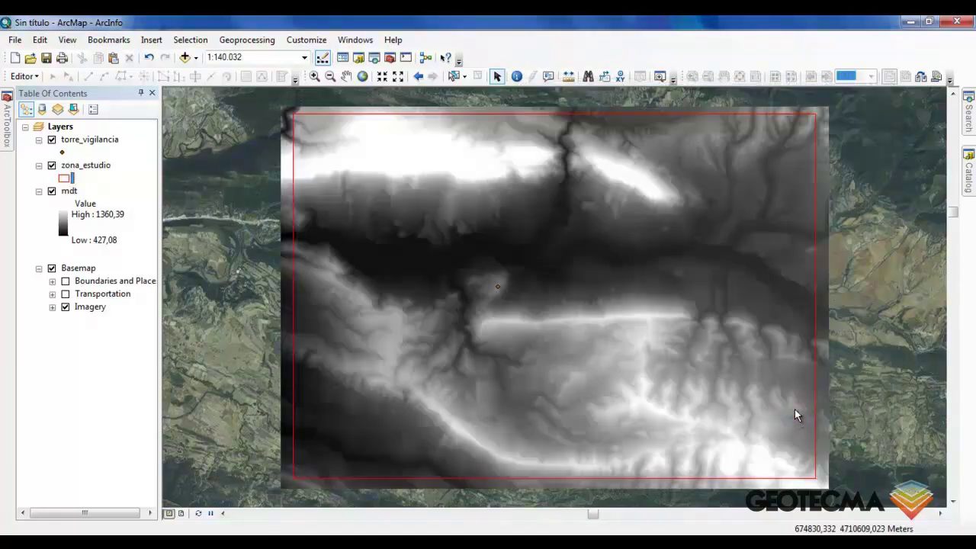
Step: Hide the mdt and torre_vigilancia layers, and paste a screenshot of the remaining map into Paint
left_click(52, 191)
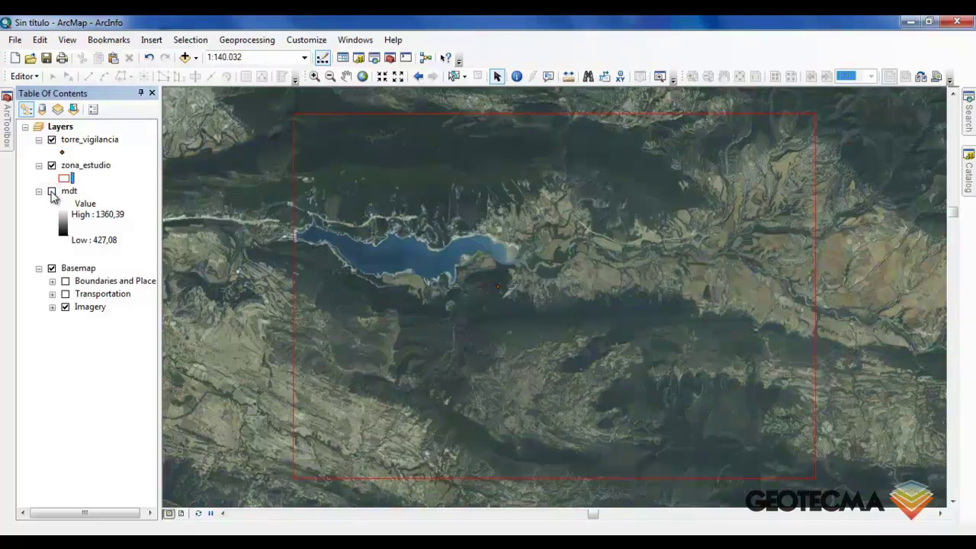
left_click(52, 141)
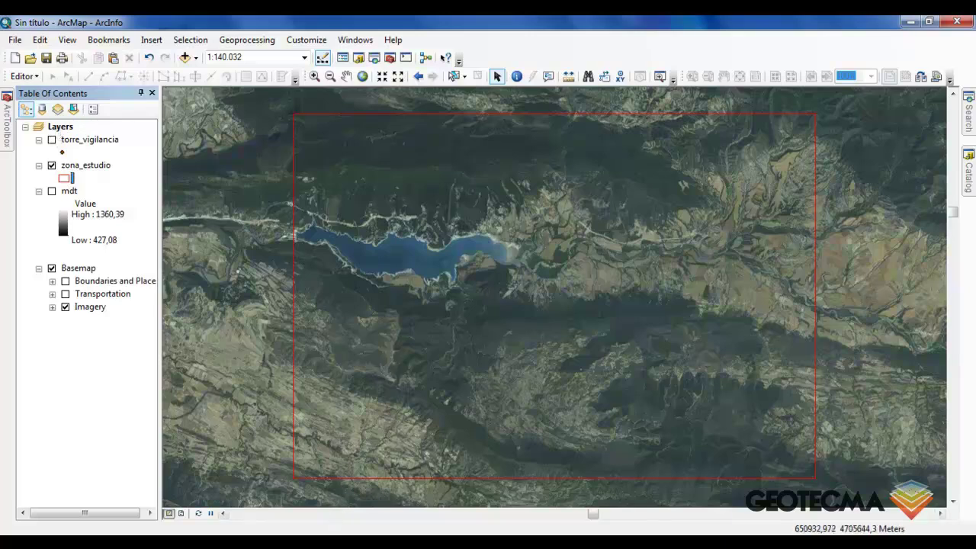
mouse_move(333, 516)
left_click(329, 469)
key("ctrl+v")
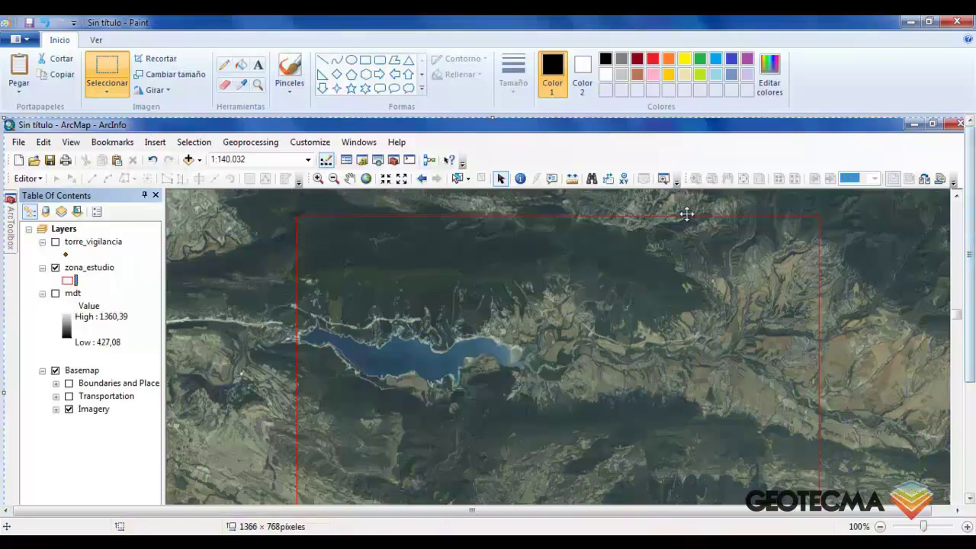
Step: Select the imagery exactly inside the red study-area rectangle in the screenshot and cut it out
scroll(686, 214, "down", 3)
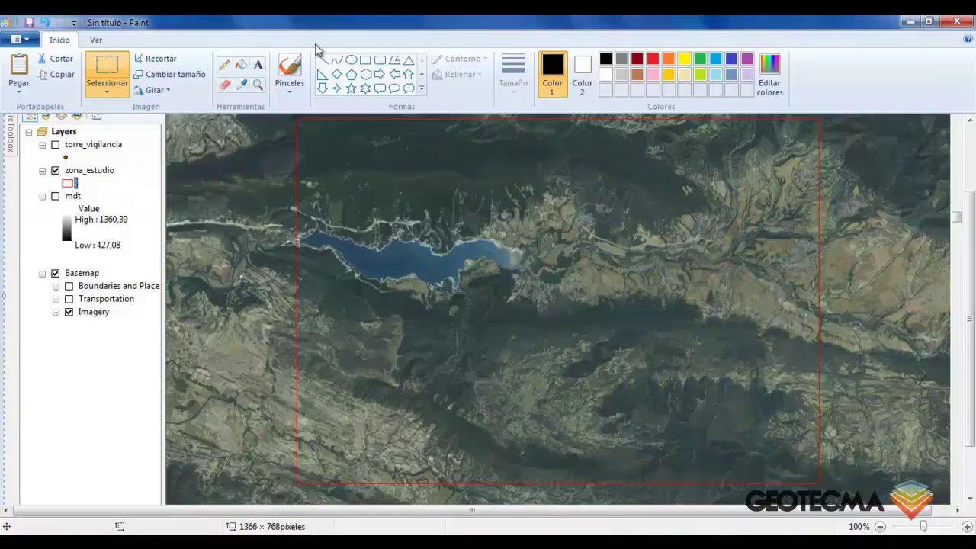
left_click(99, 64)
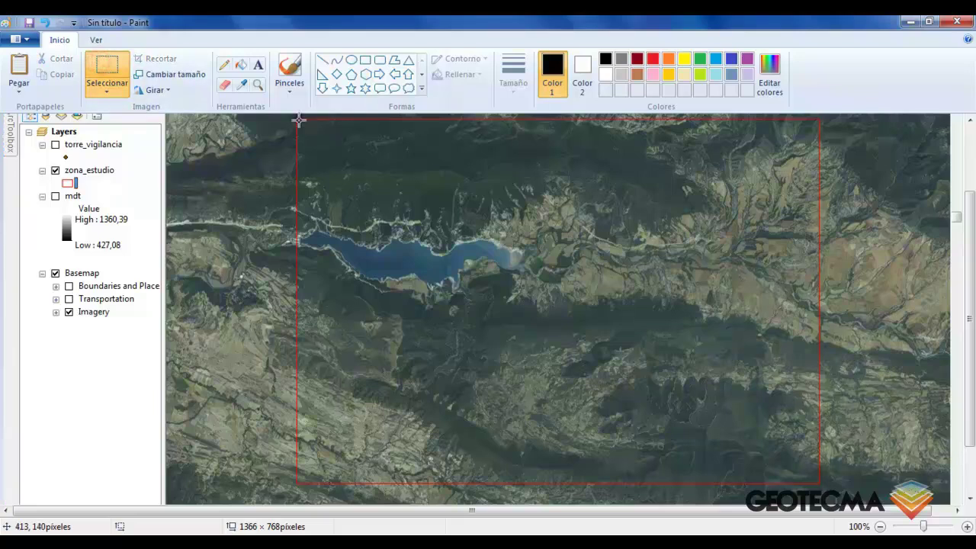
left_click_drag(297, 118, 817, 482)
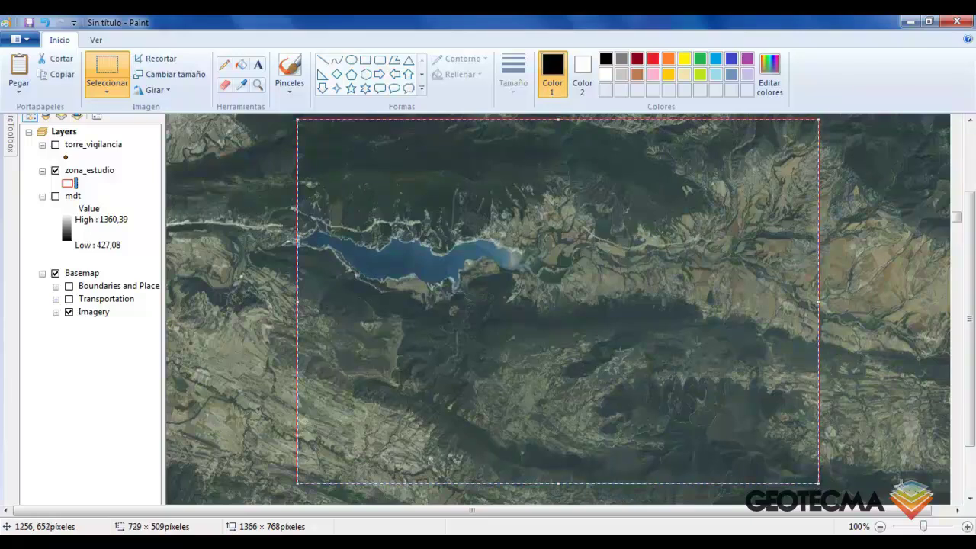
key("ctrl+x")
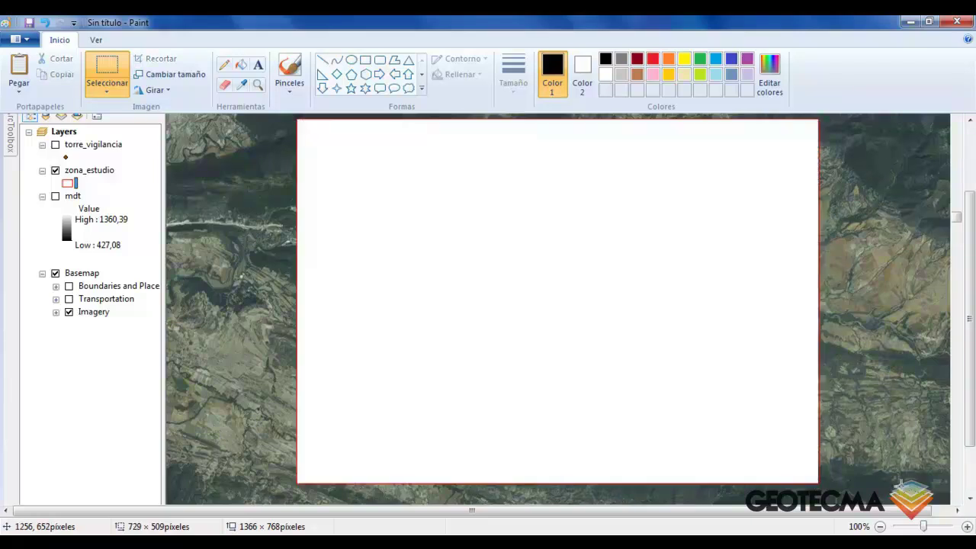
Step: Start a new Paint image without saving the screenshot, and paste the cut-out imagery into it
left_click(23, 39)
left_click(34, 64)
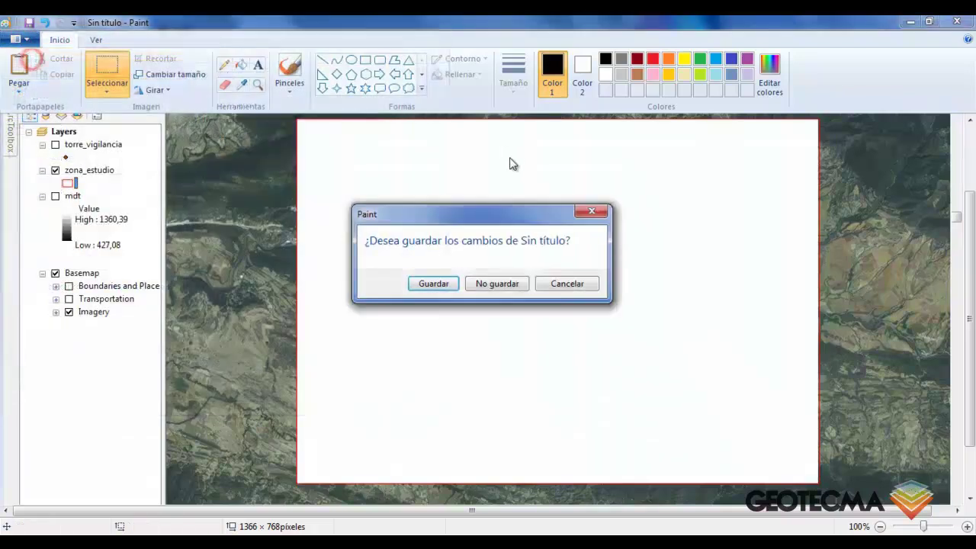
left_click(498, 285)
key("ctrl+v")
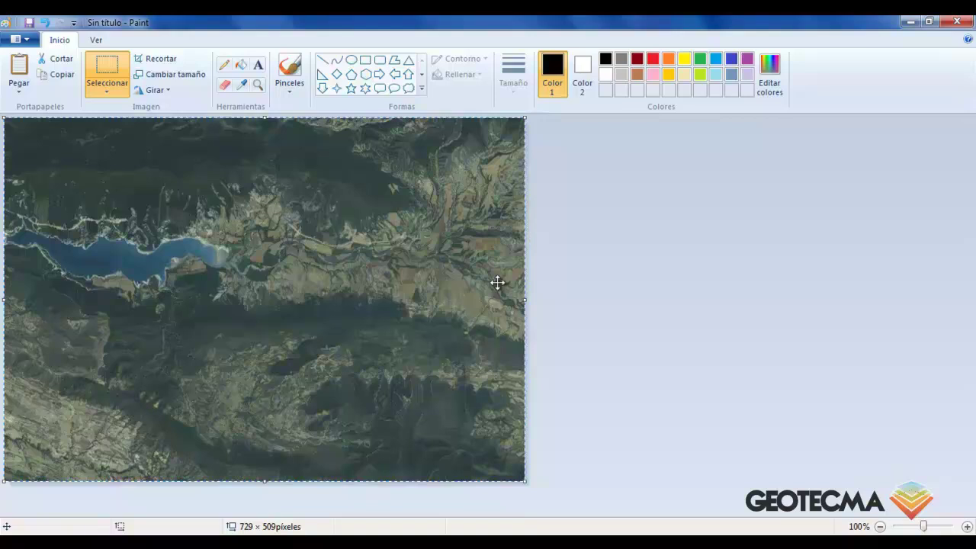
Step: Save the cropped image as a PNG named ortofoto in the C:\ArcGIS folder
left_click(23, 39)
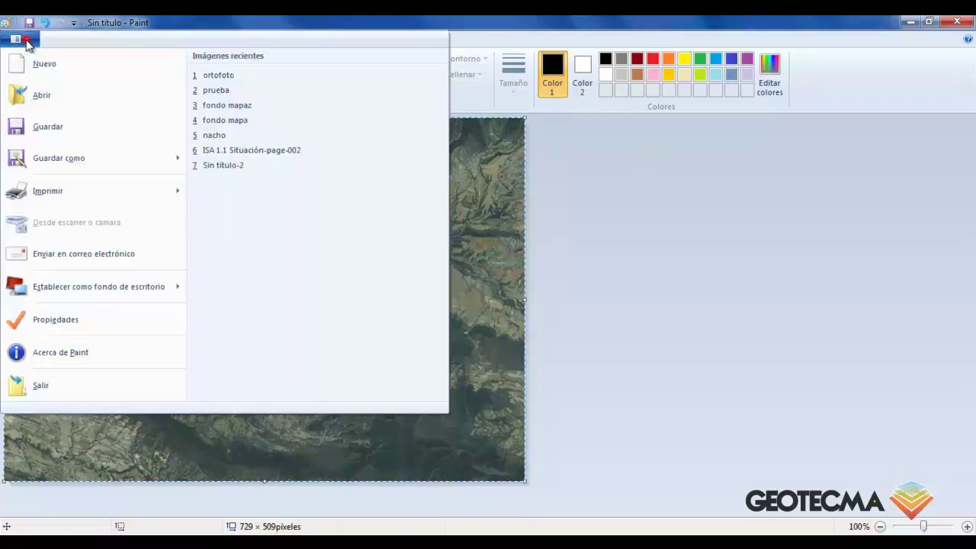
left_click(90, 162)
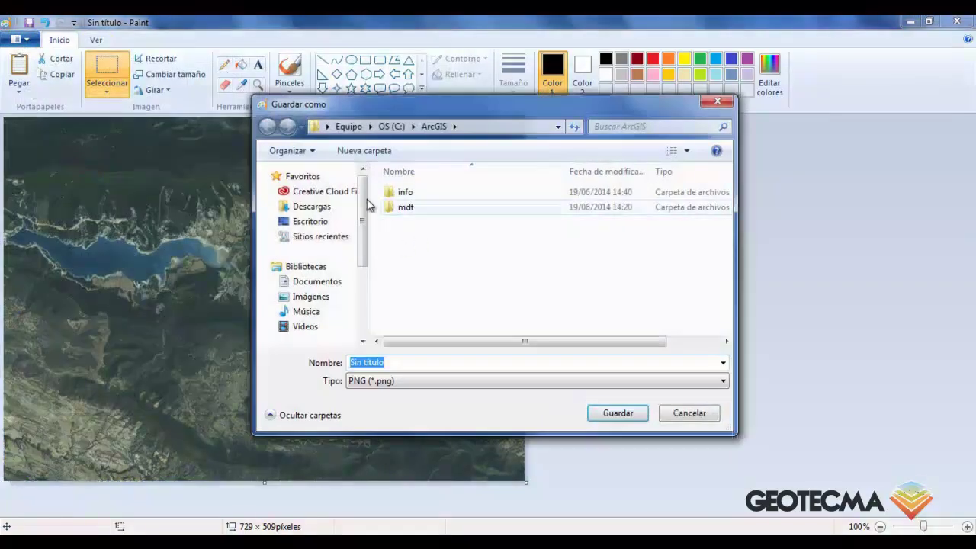
left_click(307, 221)
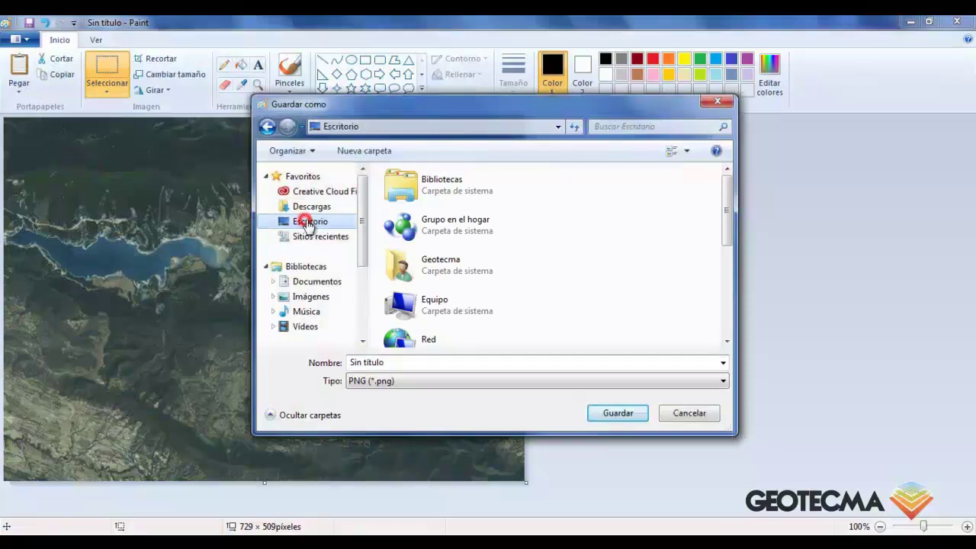
double_click(443, 309)
left_click(462, 208)
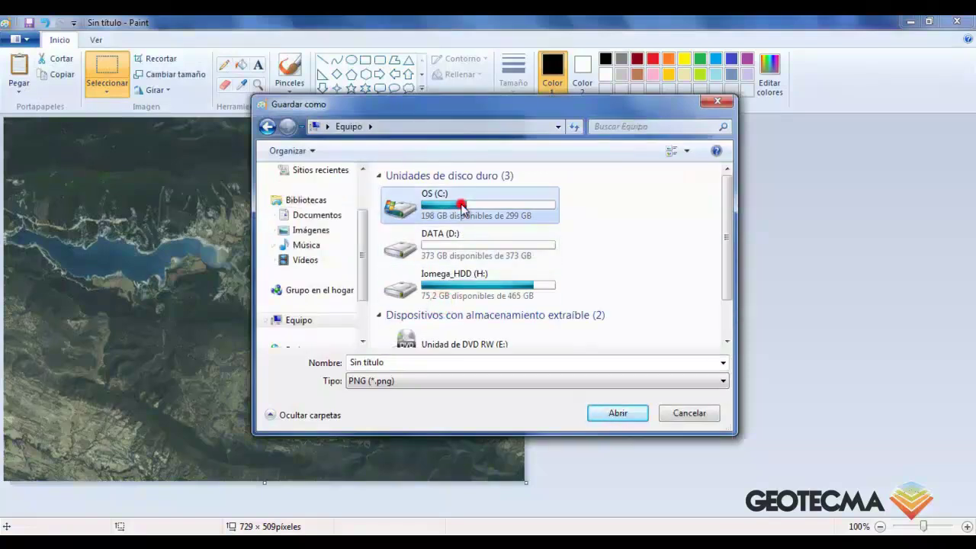
double_click(462, 207)
double_click(436, 192)
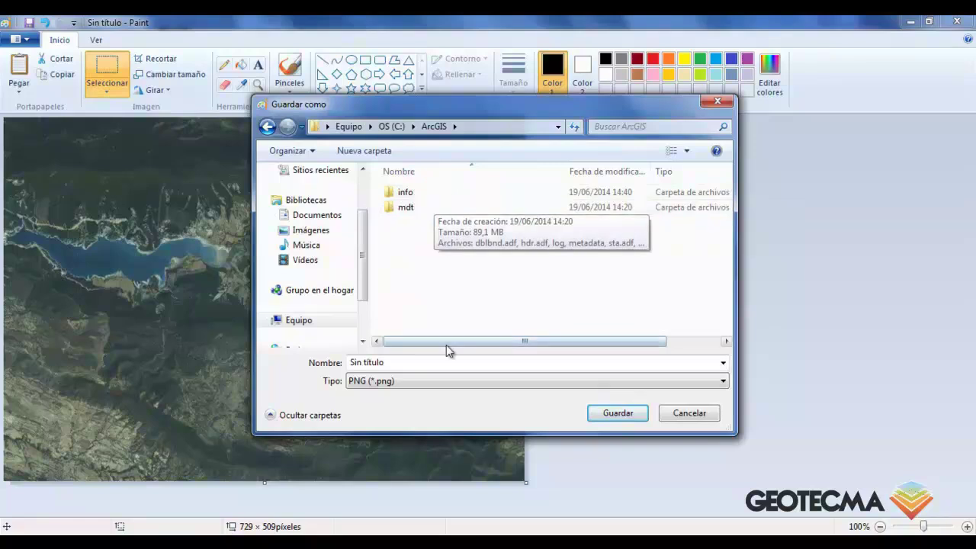
left_click(420, 362)
type("ortofoto")
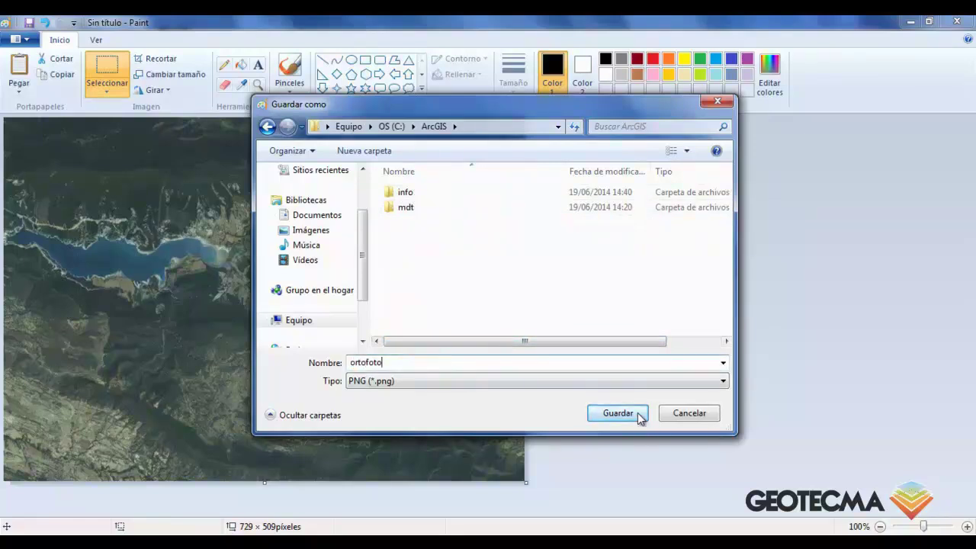
left_click(619, 413)
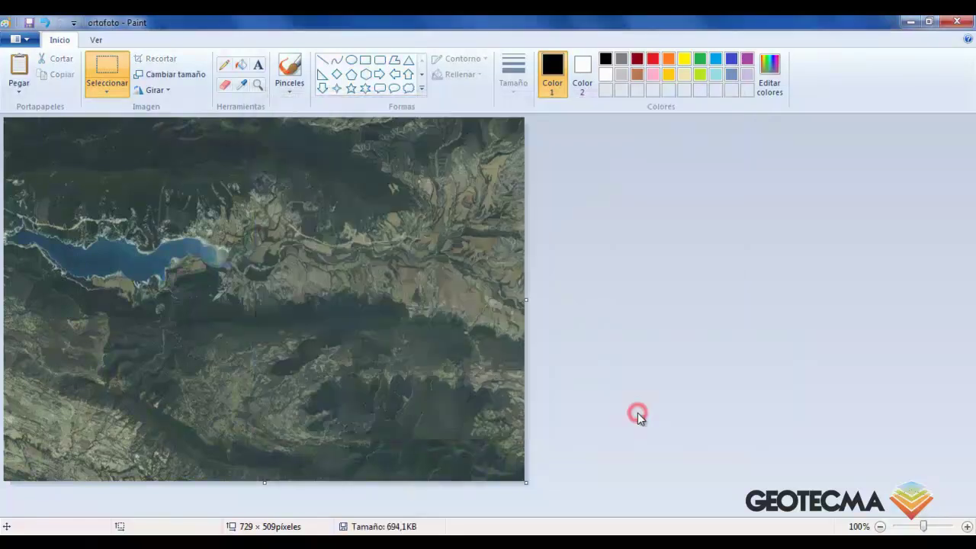
Step: Switch back to ArcMap and add ortofoto.png from the ArcGIS folder to the map
left_click(911, 22)
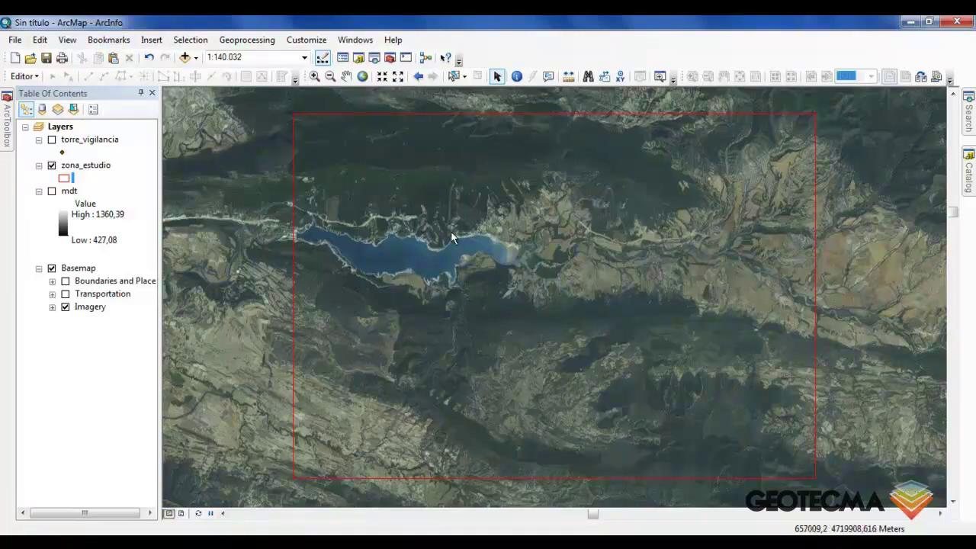
left_click(184, 58)
left_click(355, 231)
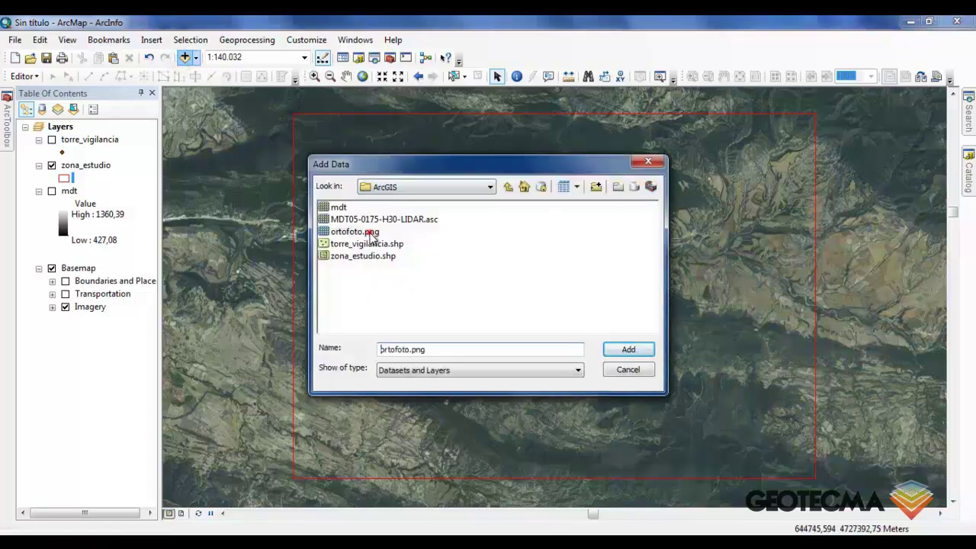
left_click(627, 350)
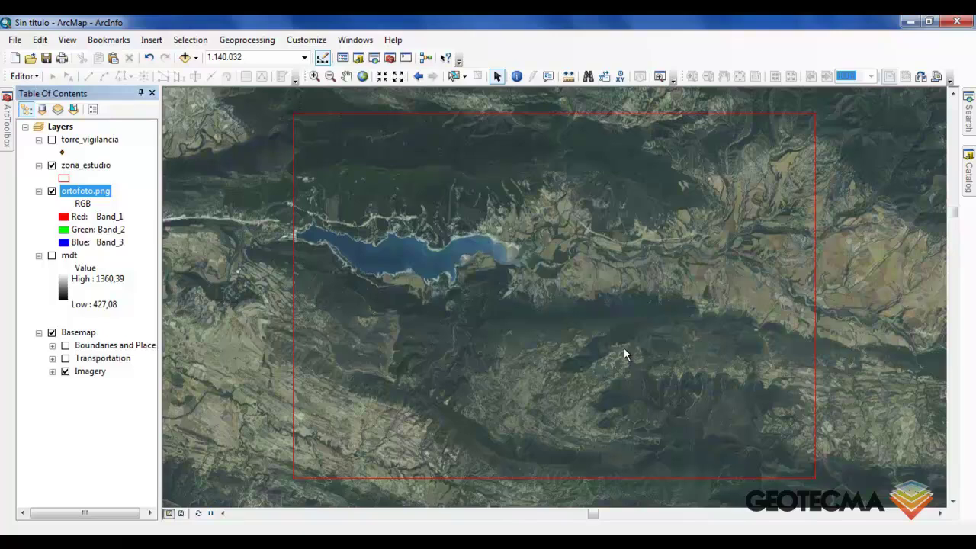
Step: Show the Georeferencing toolbar and set ortofoto.png as the layer to georeference
right_click(621, 46)
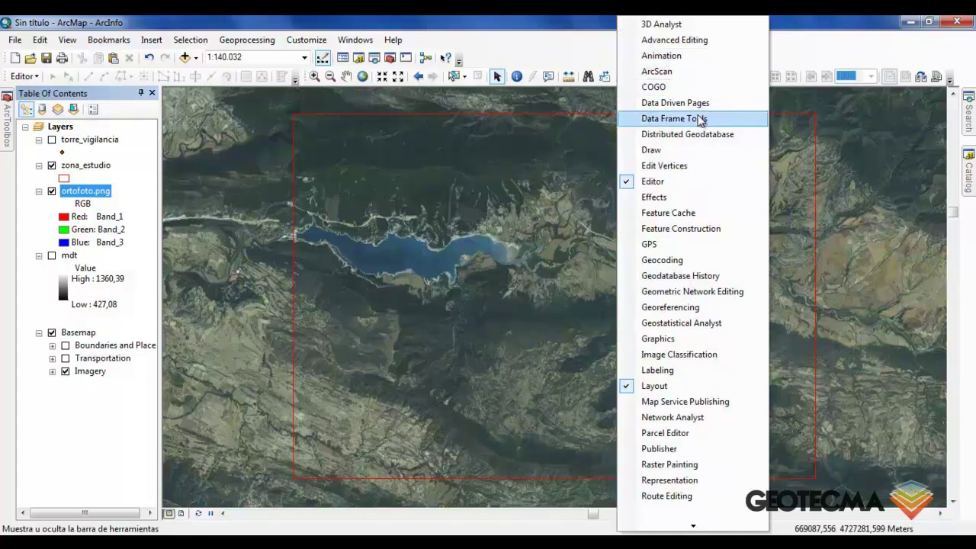
left_click(717, 310)
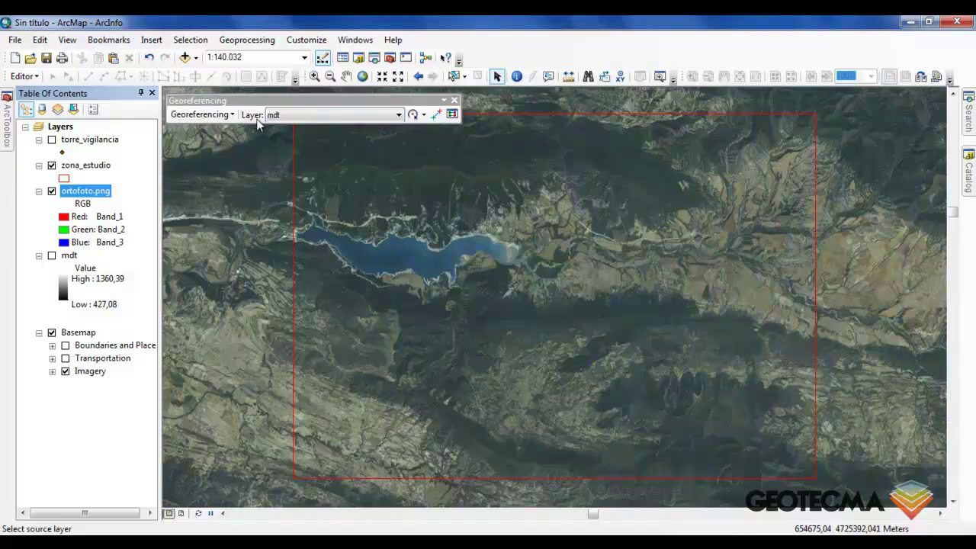
left_click(364, 116)
left_click(366, 128)
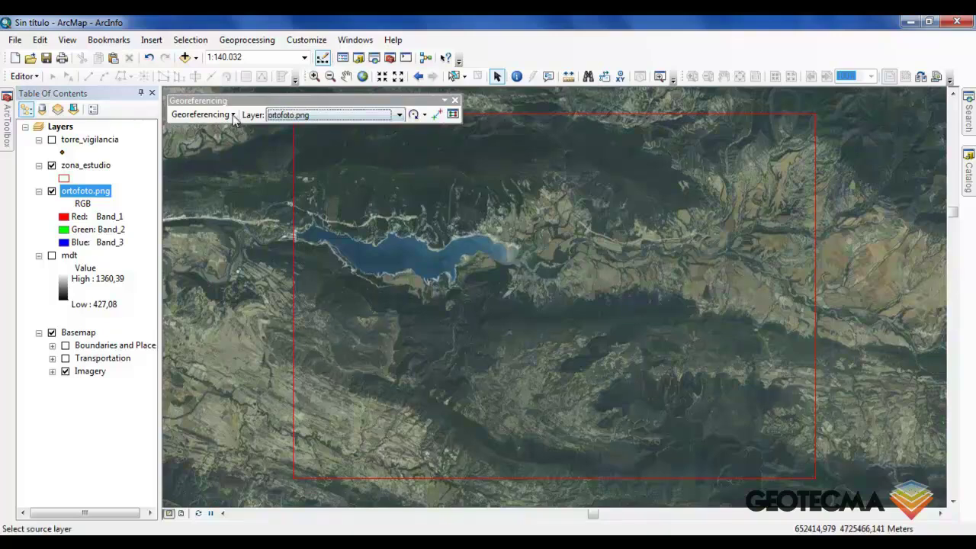
Step: Add a first control point linking a spot in the northeast of ortofoto.png to the same spot on the imagery basemap
left_click(51, 333)
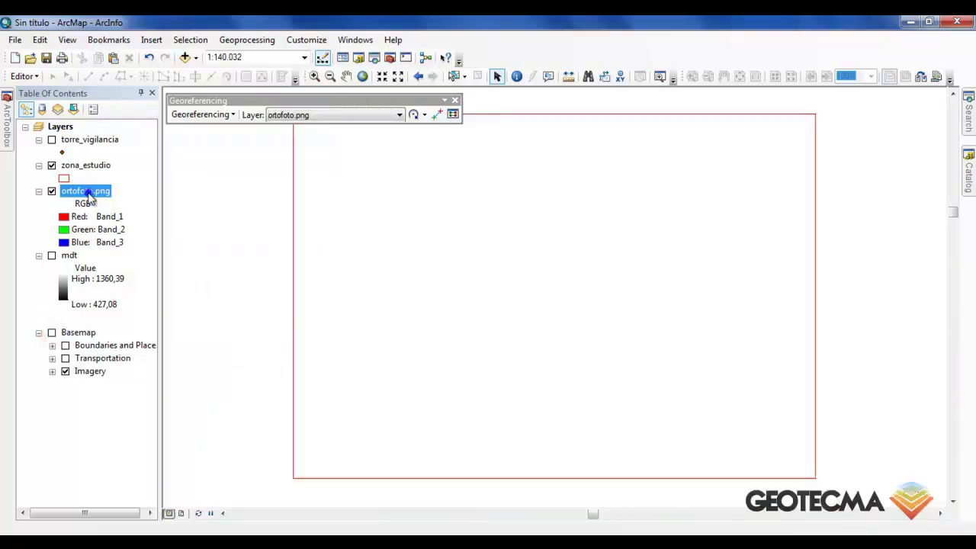
right_click(88, 195)
left_click(138, 270)
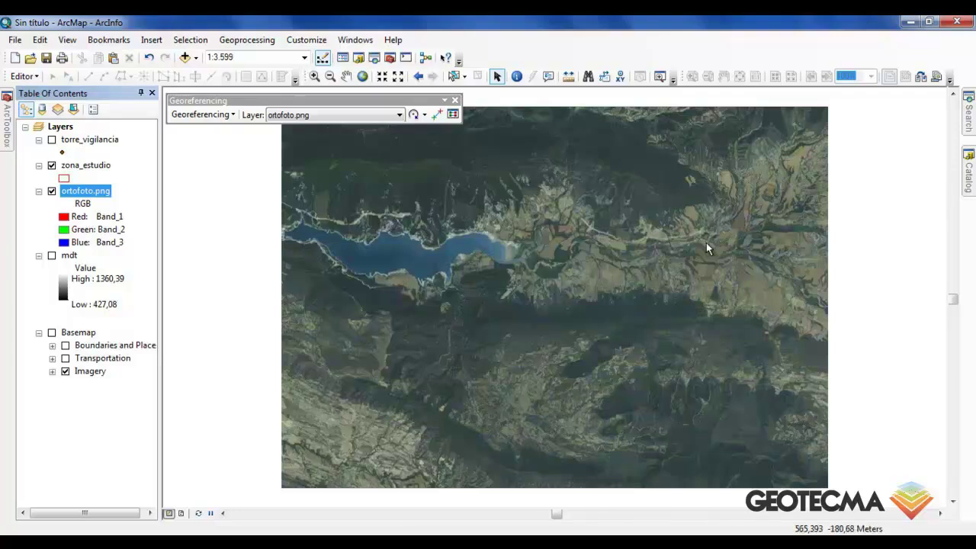
left_click(437, 114)
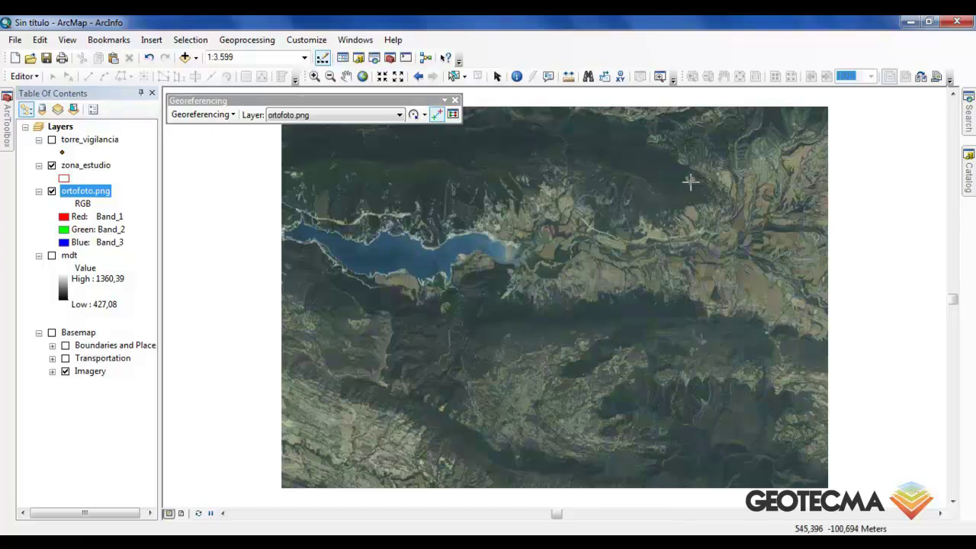
left_click(690, 182)
left_click(52, 332)
left_click(52, 191)
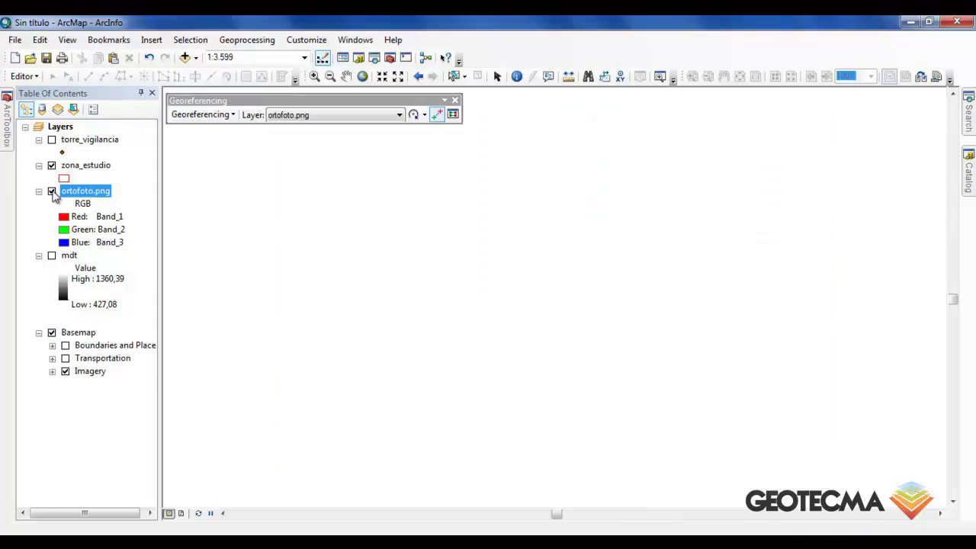
left_click(418, 76)
left_click(684, 185)
left_click(51, 191)
left_click(52, 332)
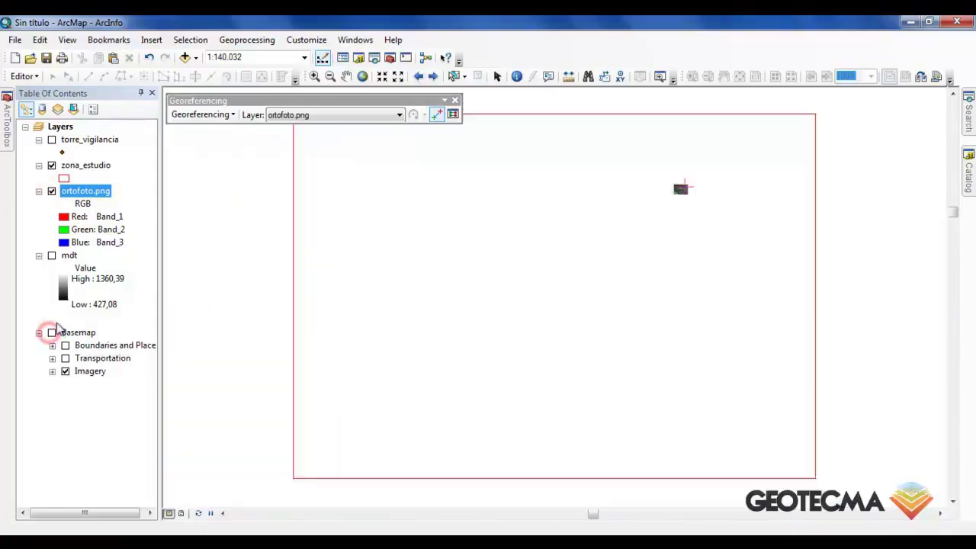
Step: Add a second control point linking a spot in the south-southwest of ortofoto.png to its match on the basemap, and compare both images
left_click(442, 406)
left_click(52, 191)
left_click(52, 332)
left_click(418, 76)
left_click(439, 410)
left_click(52, 190)
left_click(52, 332)
left_click(52, 190)
left_click(52, 332)
left_click(52, 191)
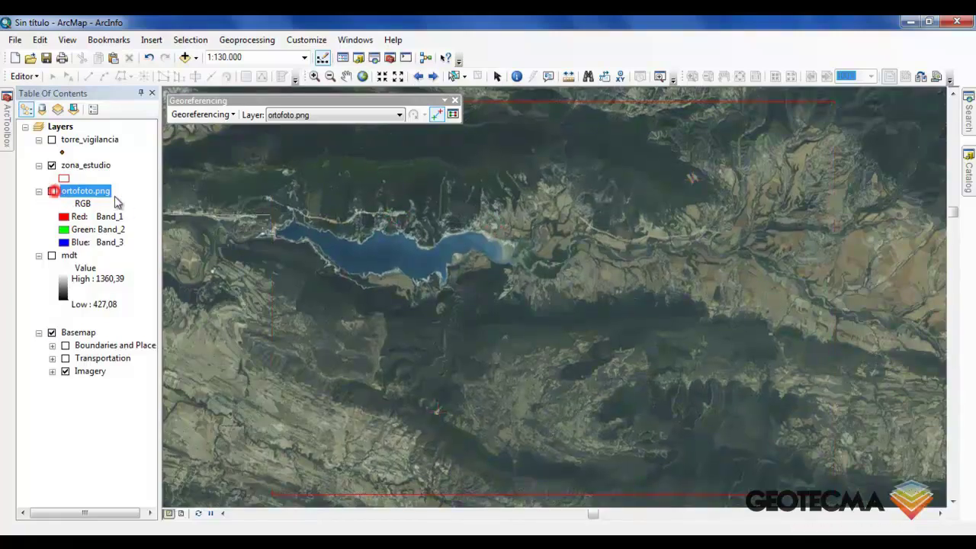
Step: Add control points matching ortofoto.png to the basemap in the southeast and near the south edge of the study area
left_click(52, 190)
left_click(705, 343)
left_click(52, 190)
left_click(52, 191)
left_click(420, 477)
left_click(52, 191)
left_click(420, 479)
left_click(52, 191)
Step: Add control points matching ortofoto.png to the basemap at the northwest side and in the north-central part of the study area
left_click(273, 172)
left_click(51, 191)
left_click(281, 173)
left_click(52, 191)
left_click(562, 180)
left_click(52, 191)
left_click(563, 180)
left_click(51, 190)
Step: Add control points matching ortofoto.png to the basemap near the southeast edge and the northeast corner of the study area
left_click(802, 390)
left_click(51, 191)
left_click(802, 389)
left_click(52, 191)
left_click(814, 130)
left_click(52, 190)
left_click(815, 129)
left_click(51, 191)
Step: Add the remaining control points for ortofoto.png near the north edge, around the reservoir and in the southwest, comparing it with the basemap
left_click(52, 191)
left_click(52, 190)
left_click(761, 118)
left_click(52, 190)
left_click(51, 191)
left_click(51, 190)
left_click(52, 190)
left_click(52, 191)
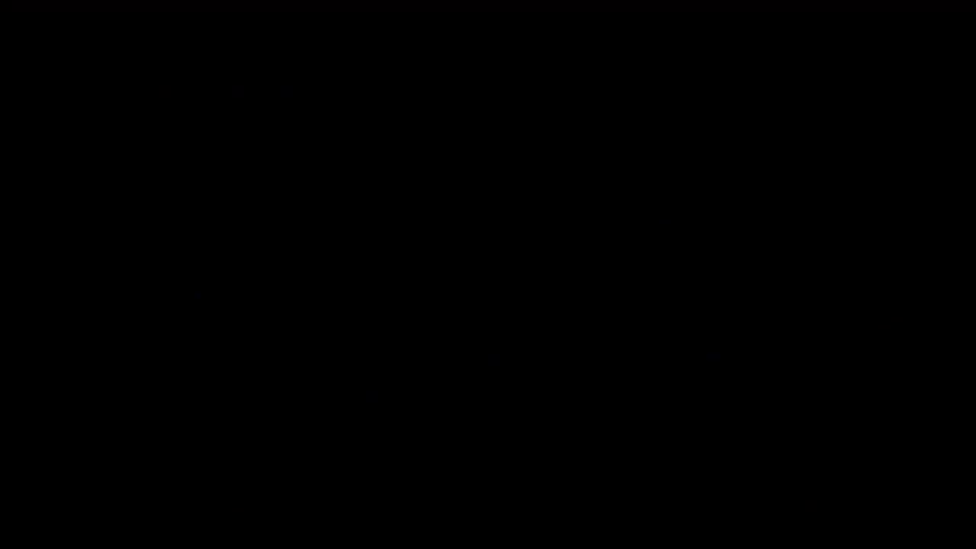
Step: Hide ortofoto.png and store its control-point alignment by updating the georeferencing
left_click(52, 190)
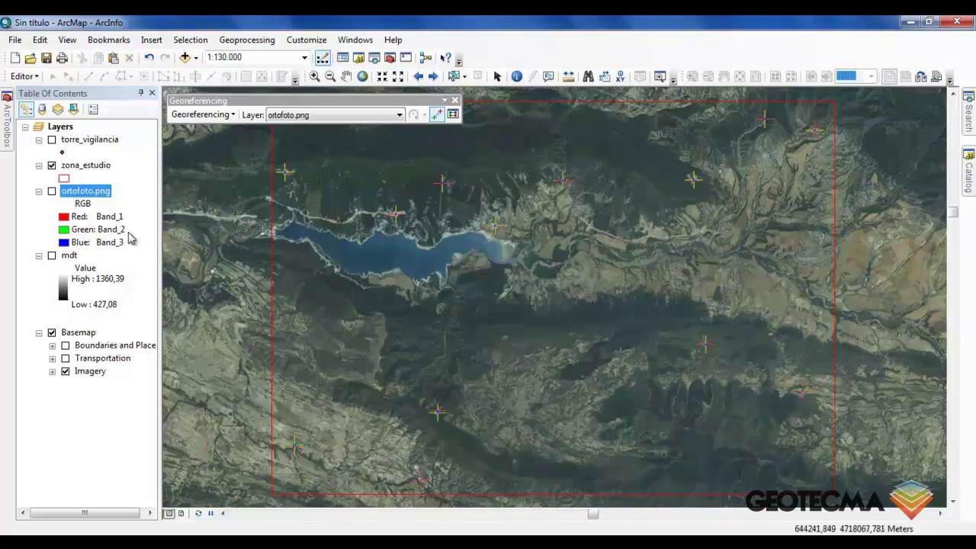
left_click(227, 115)
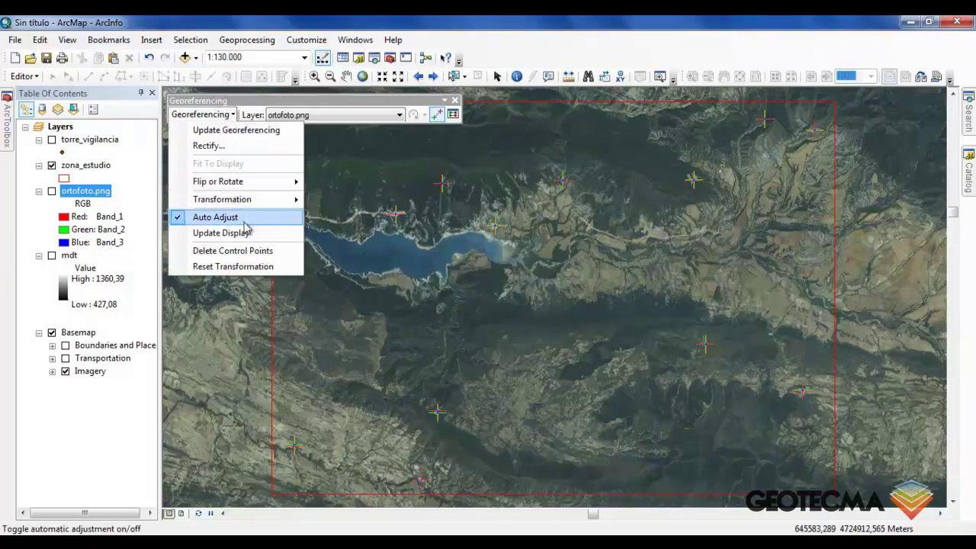
left_click(255, 137)
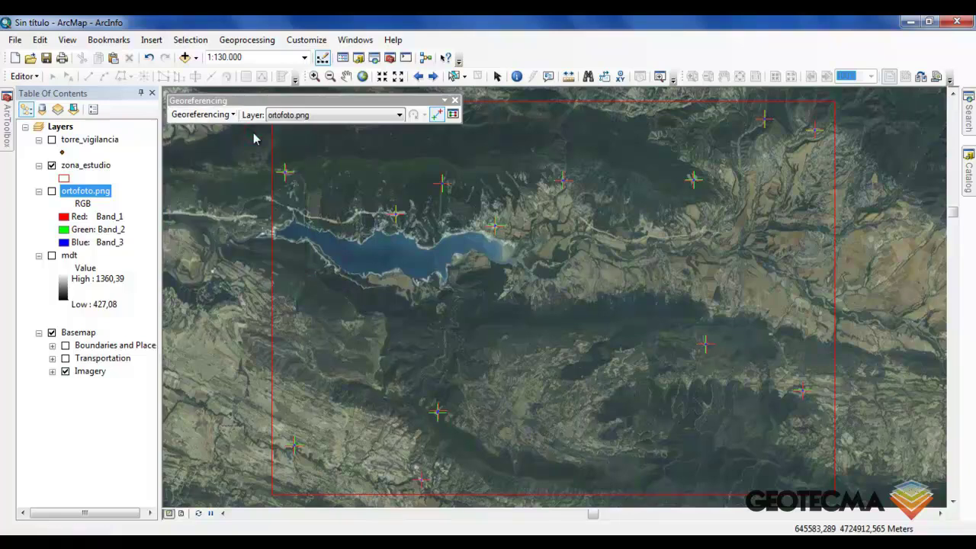
Step: Show the ortofoto.png layer and hide the Basemap and zona_estudio layers to check the georeferenced image by itself
left_click(52, 191)
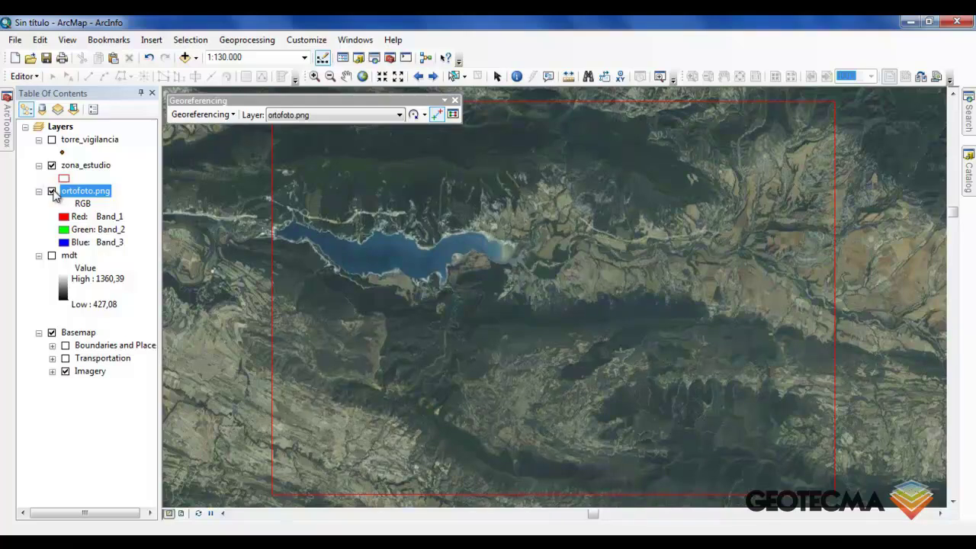
left_click(52, 333)
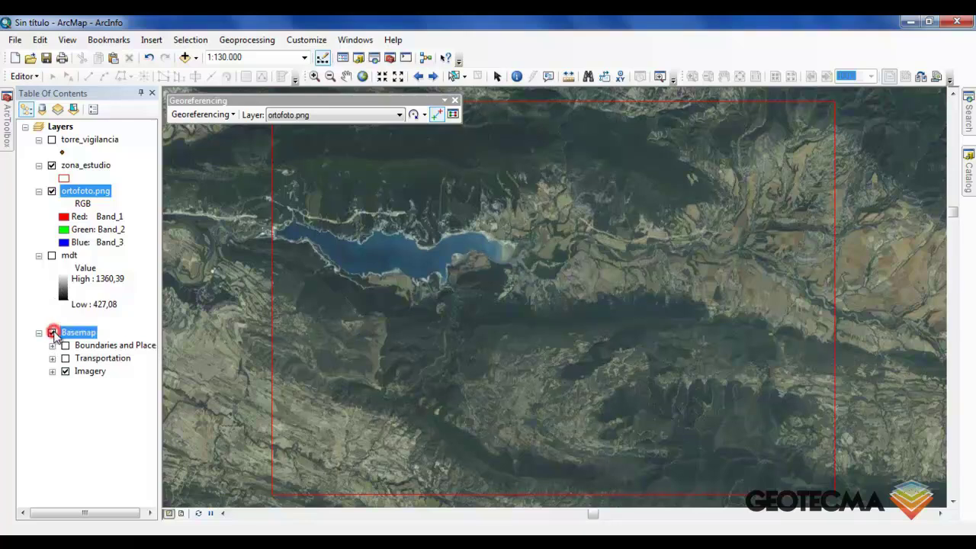
left_click(52, 166)
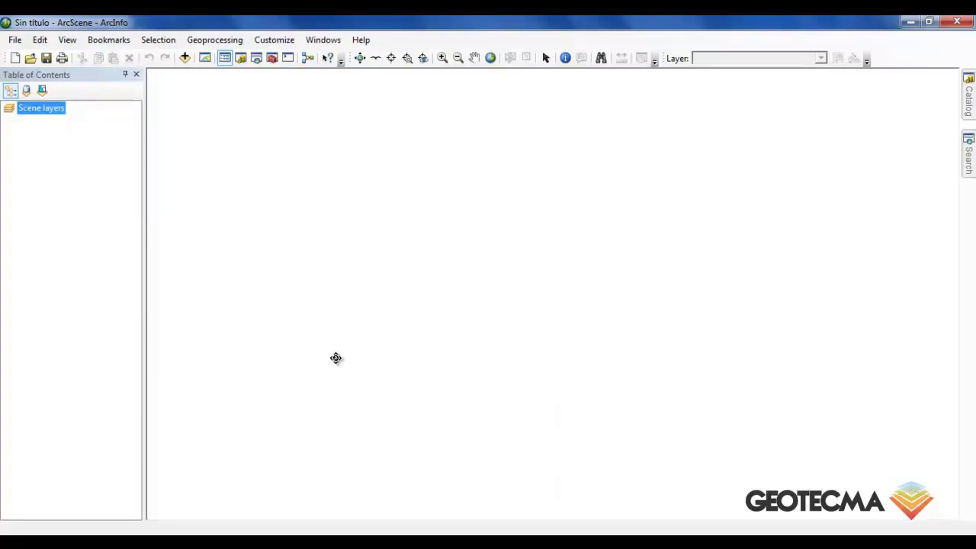
Step: Switch to ArcScene and add ortofoto.png, torre_vigilancia.shp and mdt from the ArcGIS folder to the empty scene
left_click(184, 58)
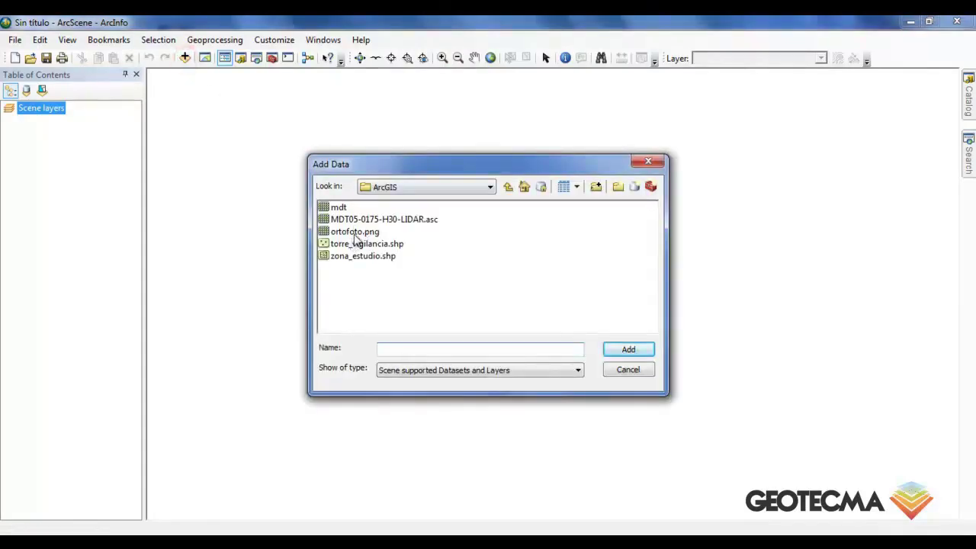
left_click(356, 231)
left_click(358, 244, "ctrl")
left_click(338, 207, "ctrl")
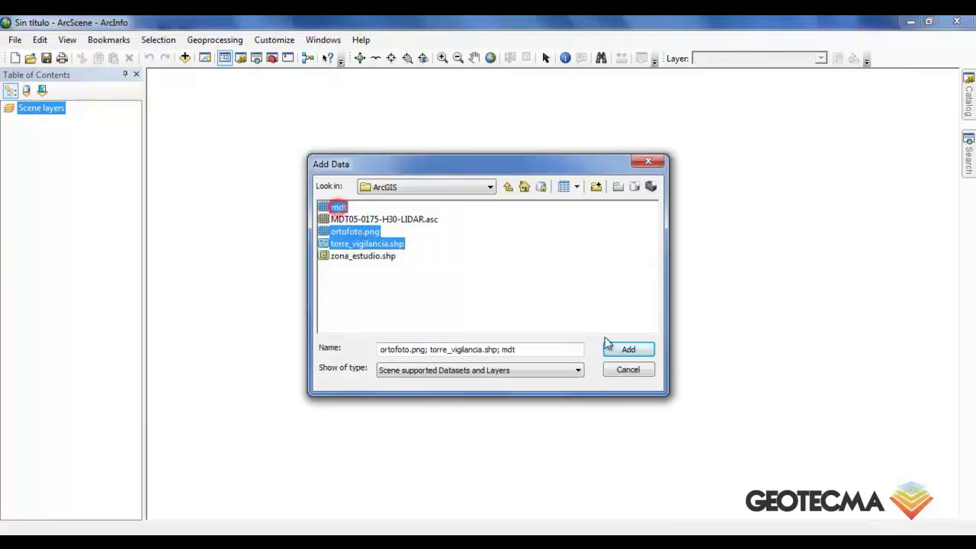
left_click(627, 349)
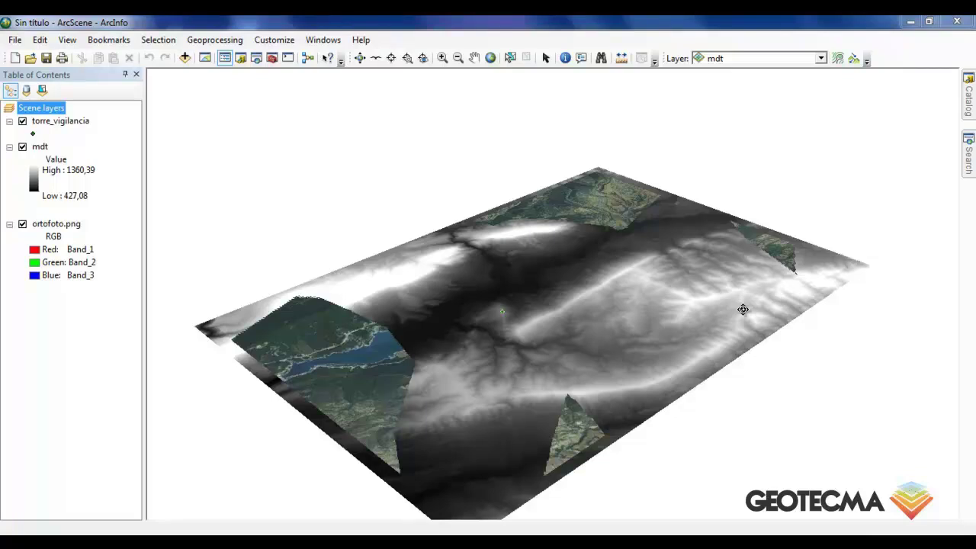
Step: Set the mdt layer's base heights to float on the custom surface C:\ArcGIS\mdt
right_click(39, 148)
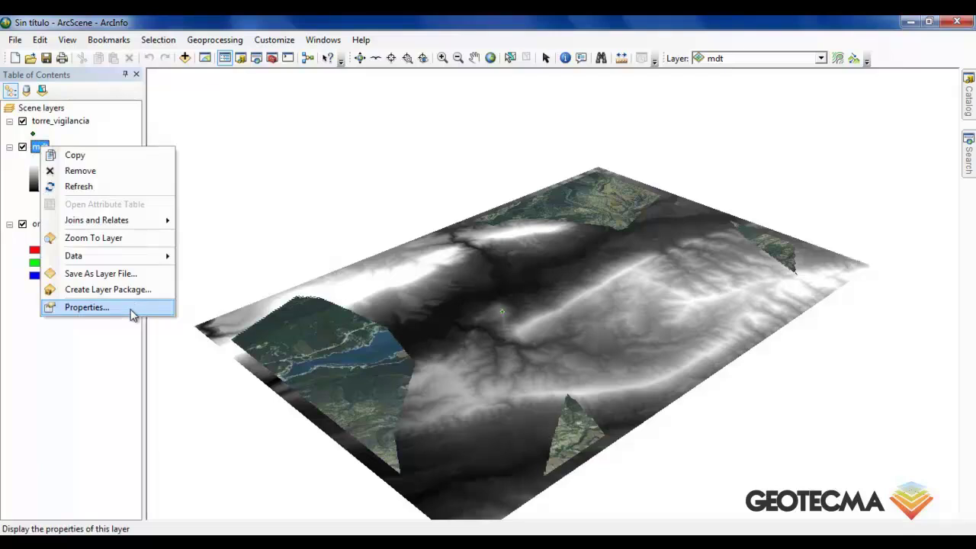
left_click(87, 307)
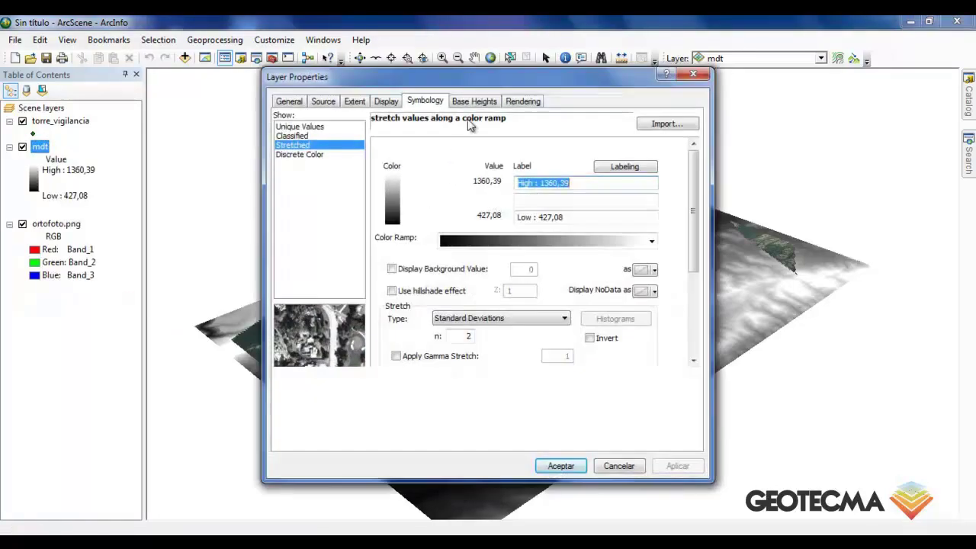
left_click(478, 106)
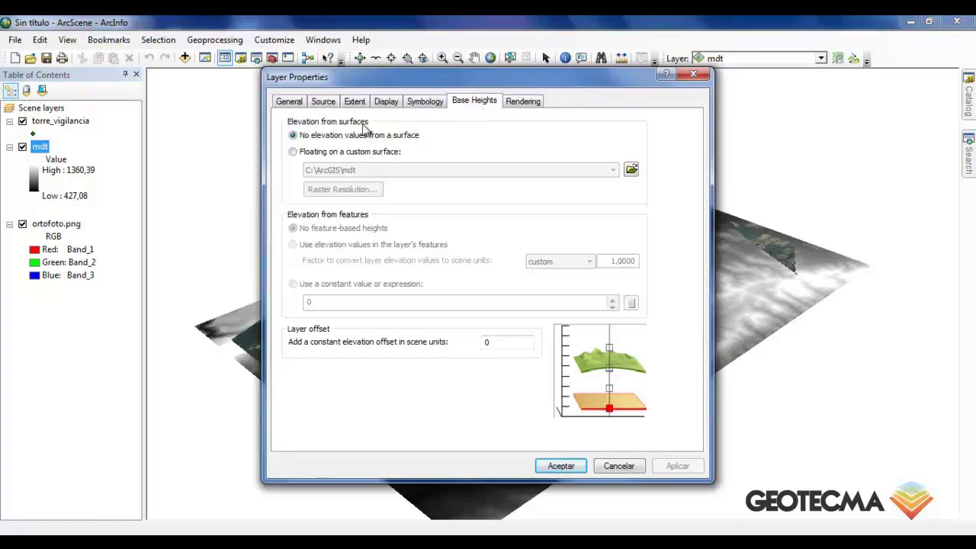
left_click(314, 152)
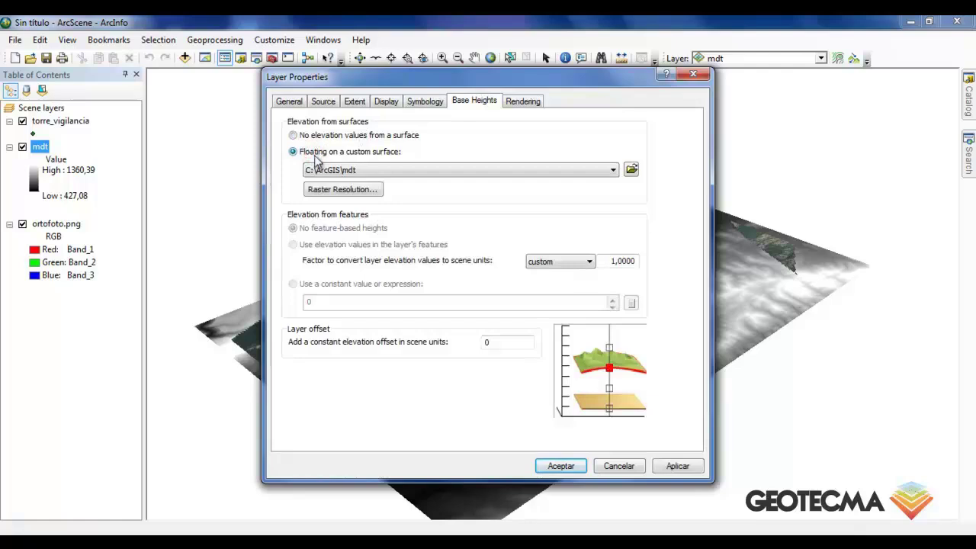
left_click(380, 171)
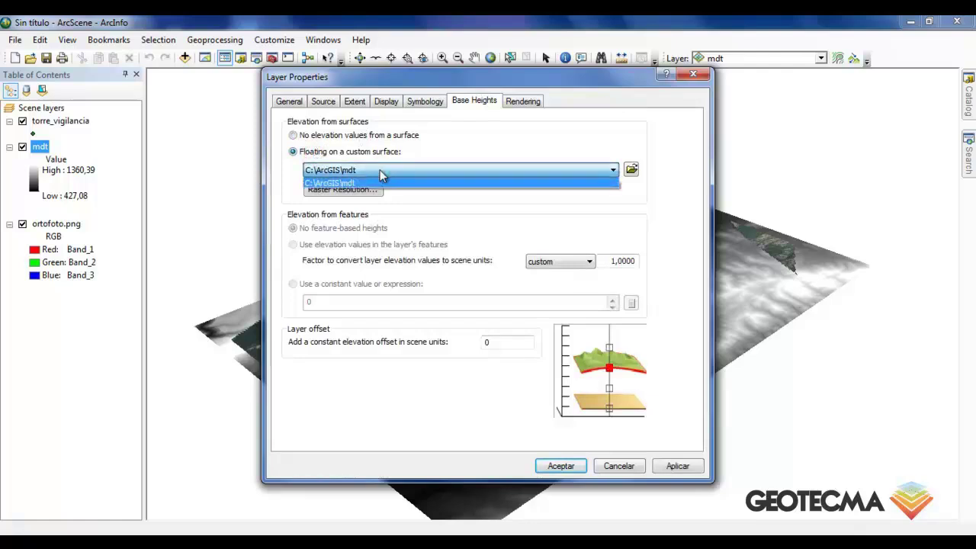
left_click(378, 172)
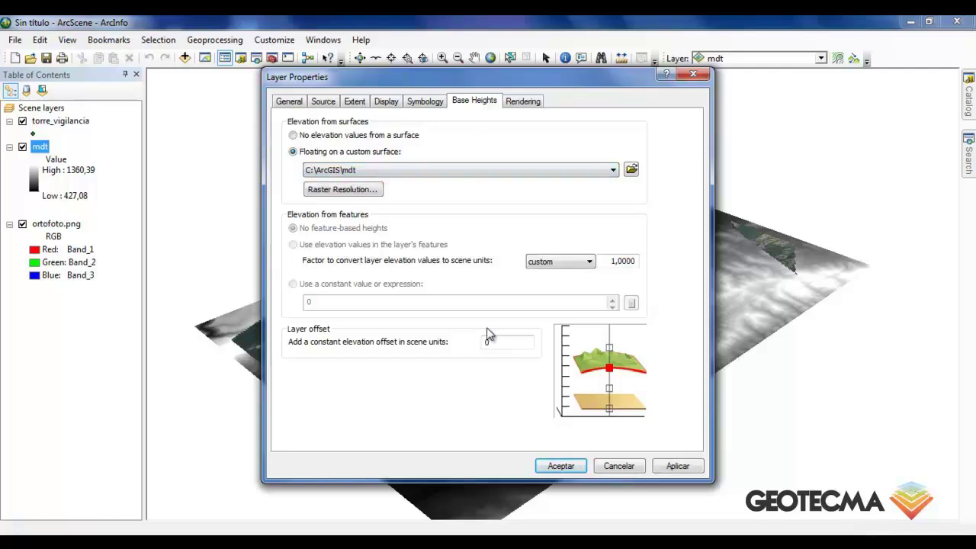
left_click(564, 467)
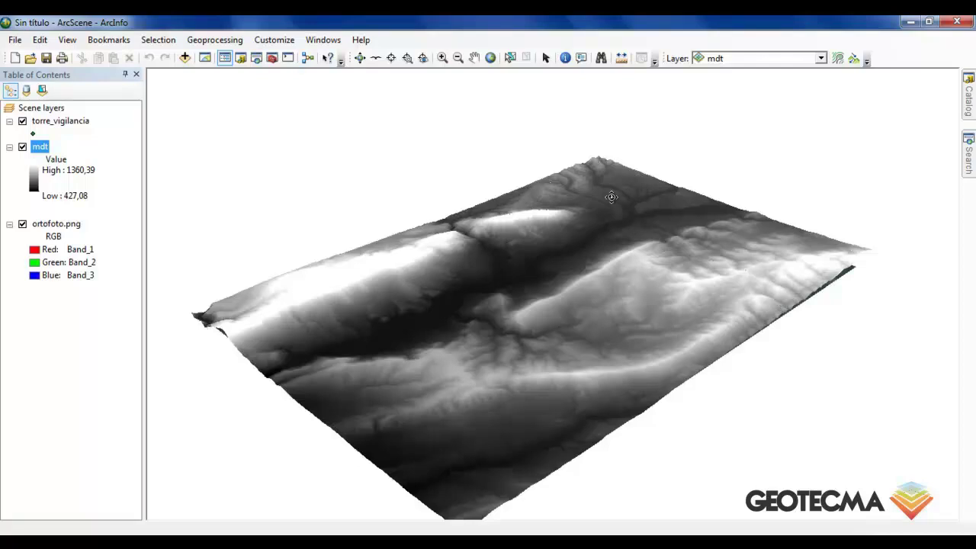
Step: Set the base heights of ortofoto.png to float on the C:\ArcGIS\mdt surface and hide the mdt layer
right_click(60, 225)
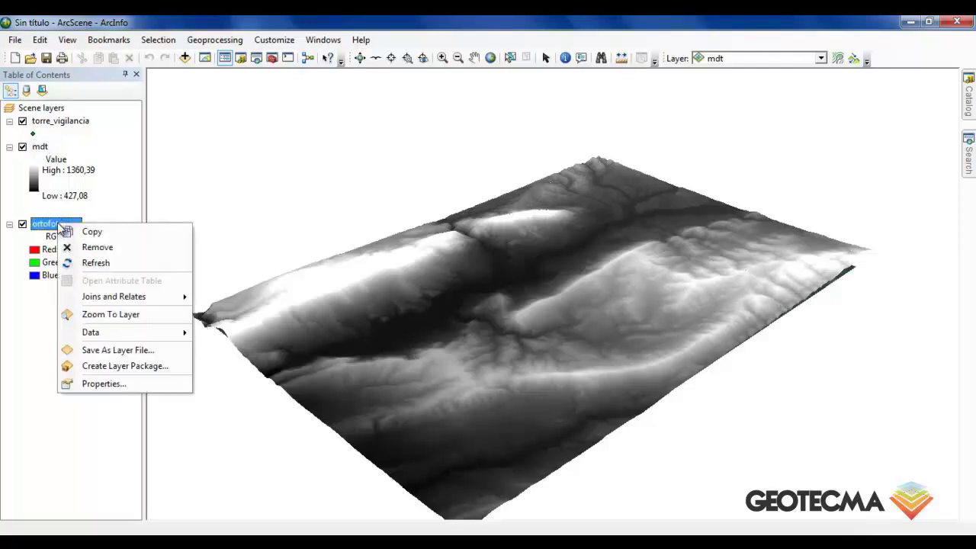
left_click(105, 383)
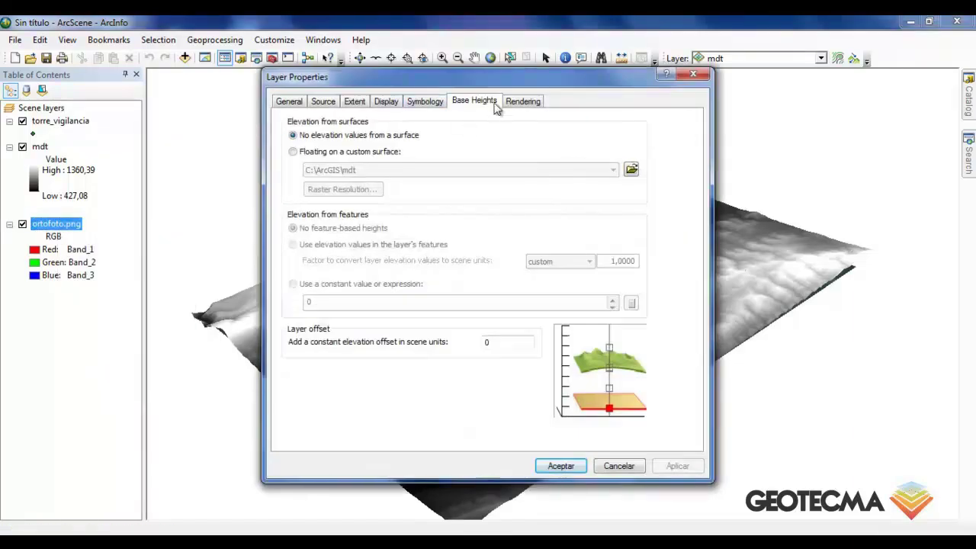
left_click(323, 153)
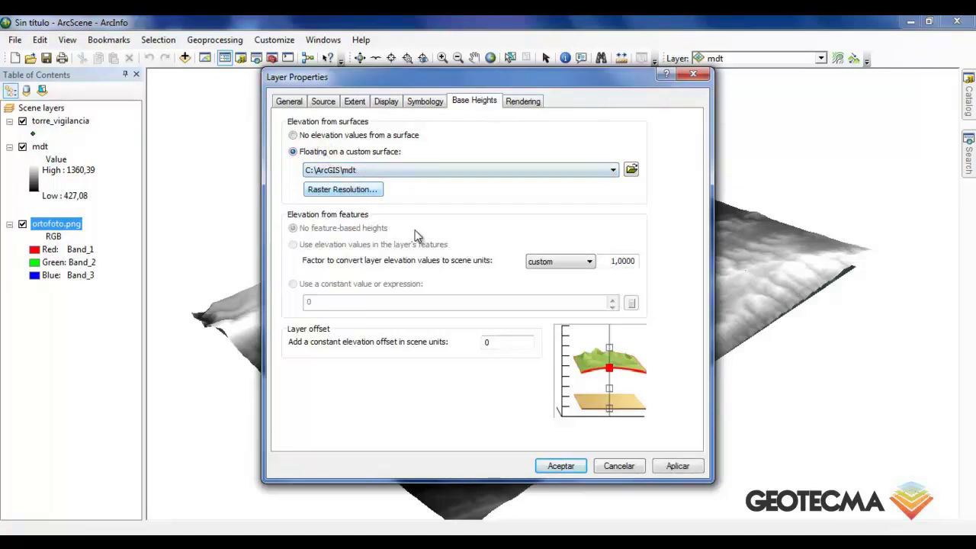
left_click(562, 468)
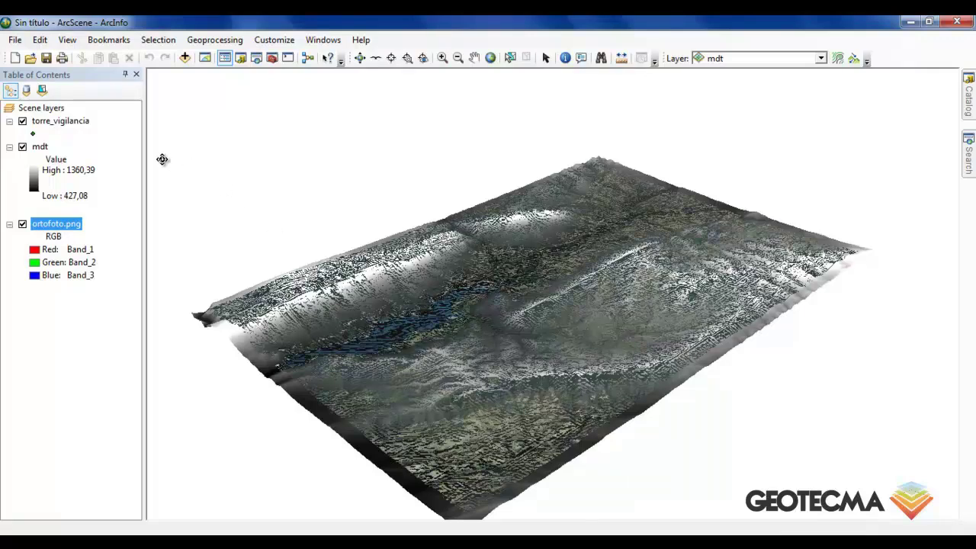
left_click(23, 148)
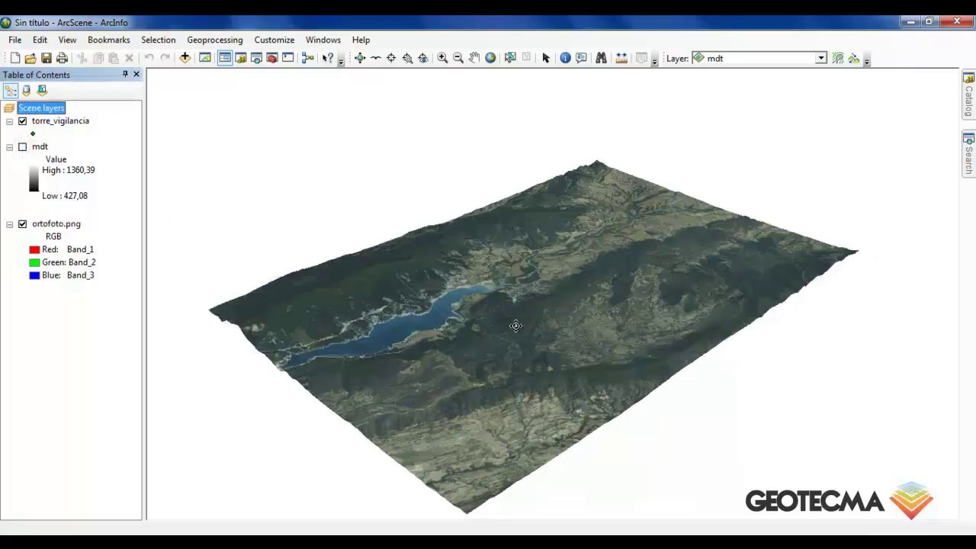
mouse_move(426, 398)
left_mouse_down()
mouse_move(603, 328)
mouse_move(666, 322)
mouse_move(740, 355)
mouse_move(733, 286)
mouse_move(394, 341)
mouse_move(349, 324)
mouse_move(362, 343)
mouse_move(375, 331)
mouse_move(435, 391)
left_mouse_up()
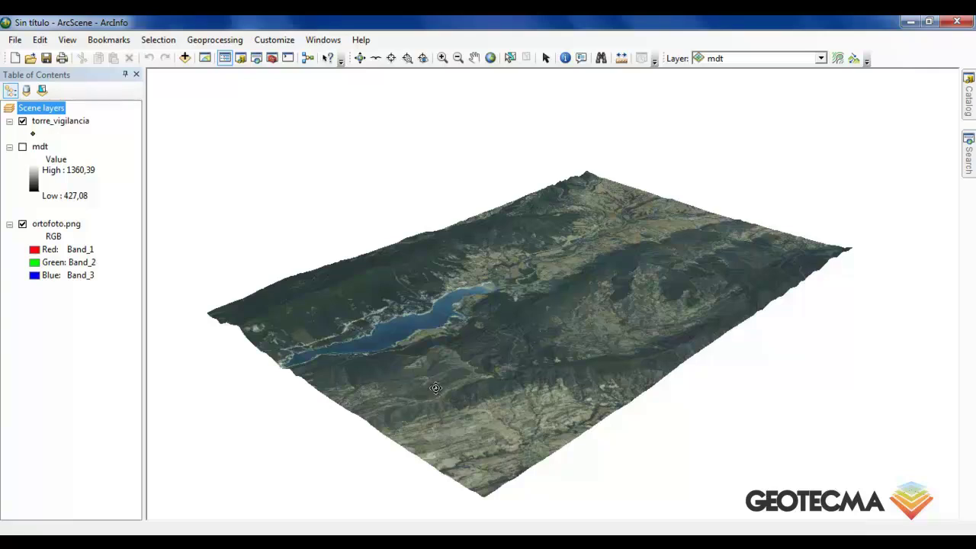
Step: Load the 3D Industrial style and choose its Watch Tower 1 symbol for the torre_vigilancia point
left_click(32, 134)
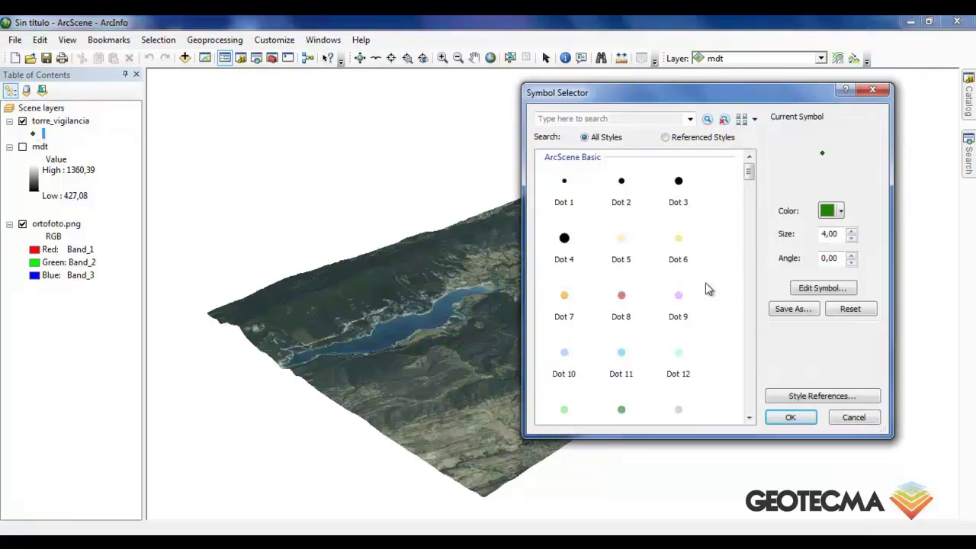
left_click(859, 397)
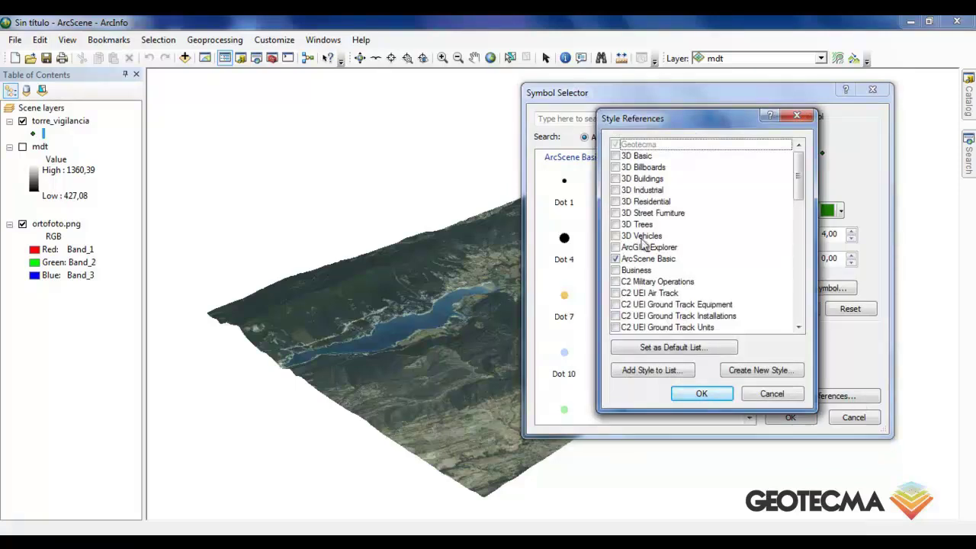
left_click(618, 191)
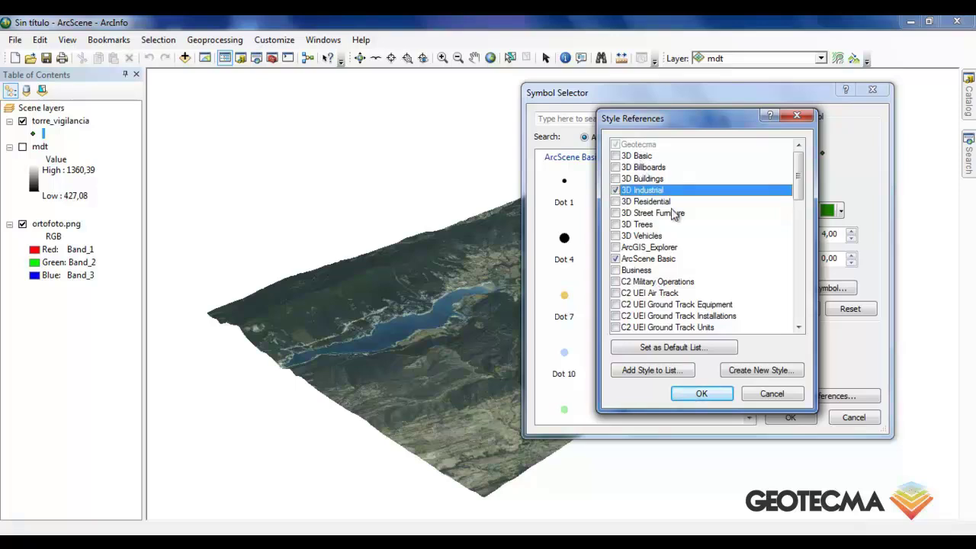
left_click(695, 394)
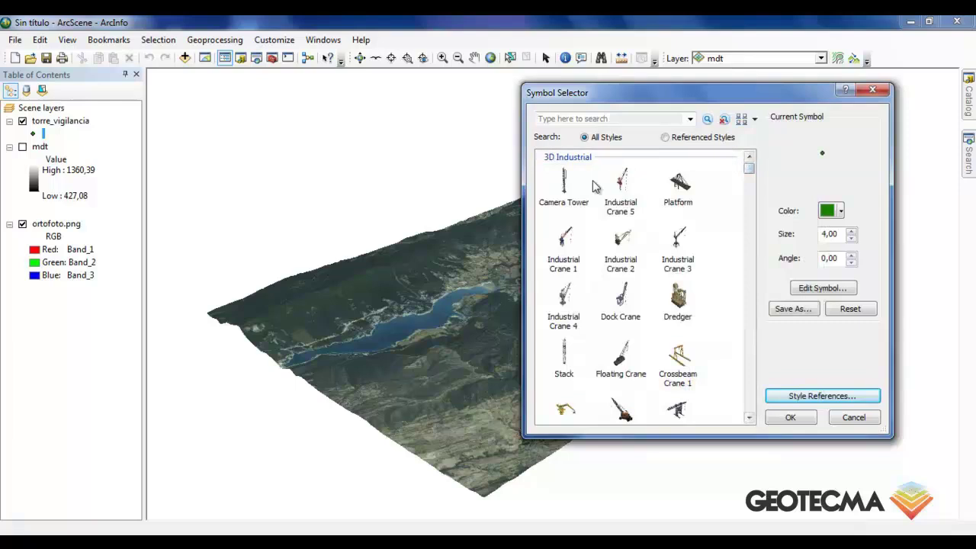
left_click_drag(747, 168, 752, 231)
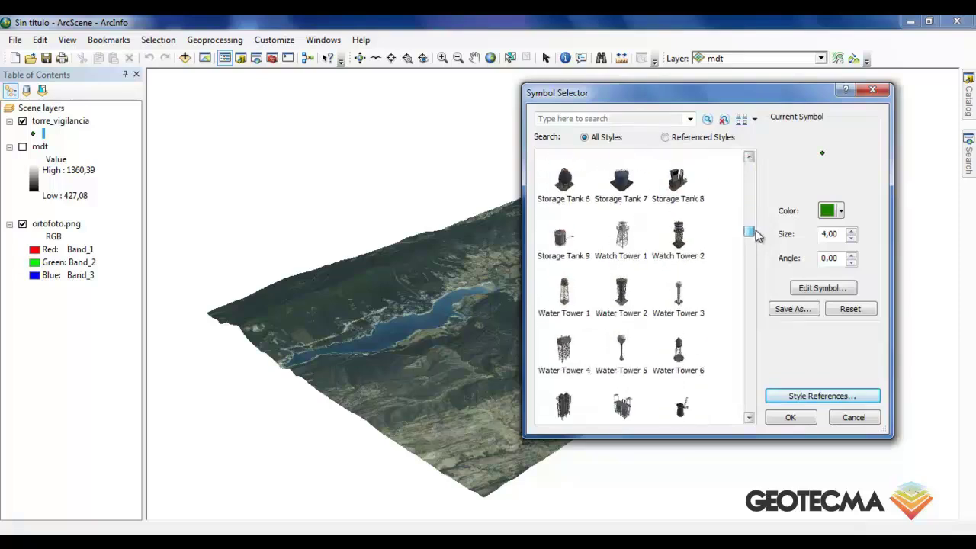
left_click(621, 250)
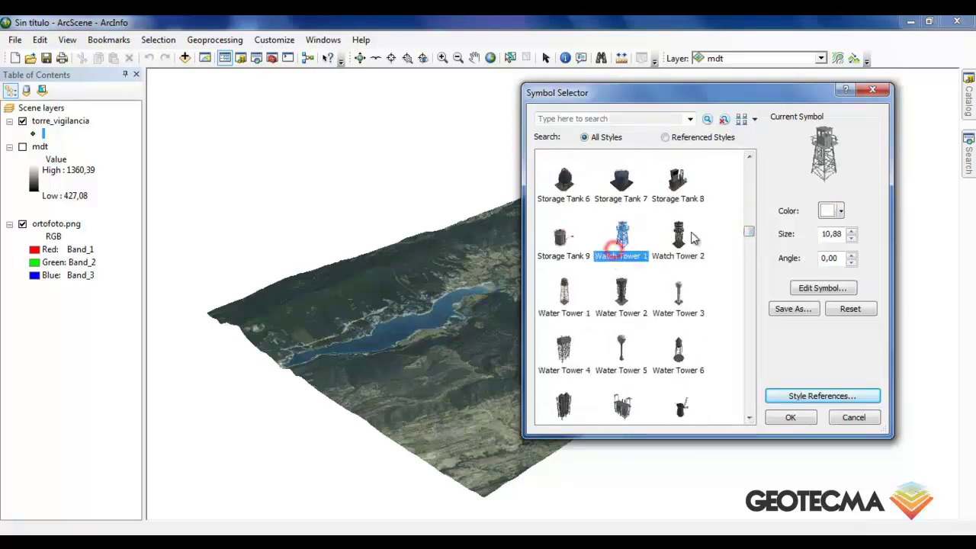
Step: Color the Watch Tower 1 symbol orange, set its size to 19 and apply it to torre_vigilancia
left_click(829, 212)
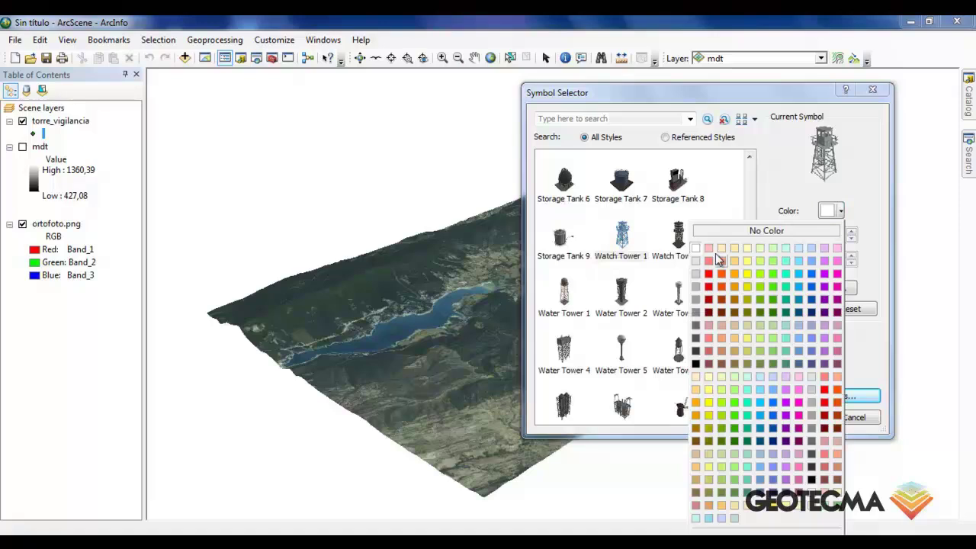
left_click(697, 273)
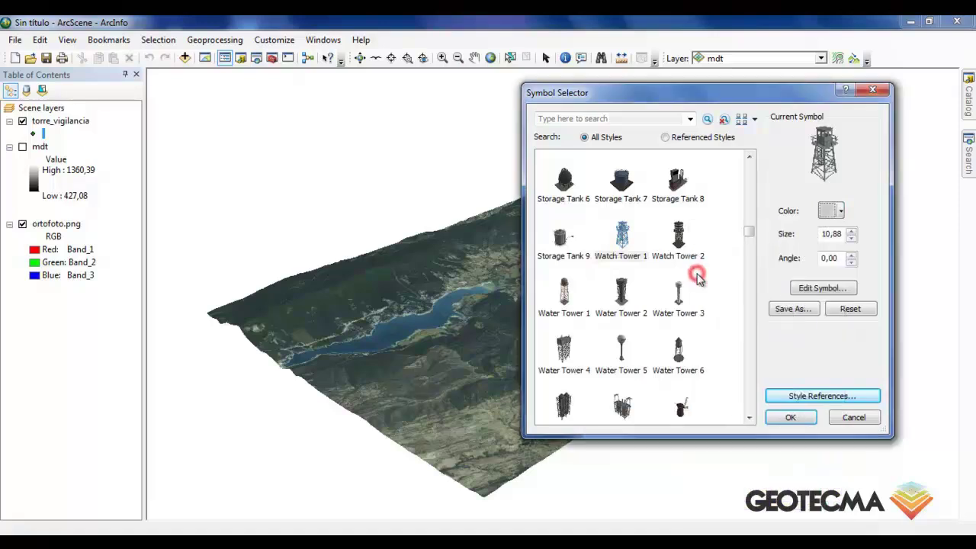
left_click(833, 211)
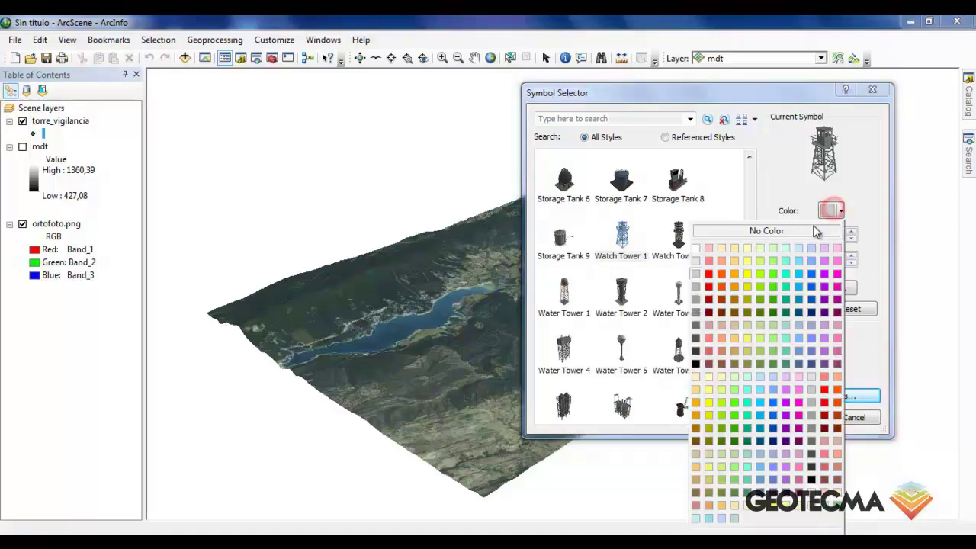
left_click(736, 287)
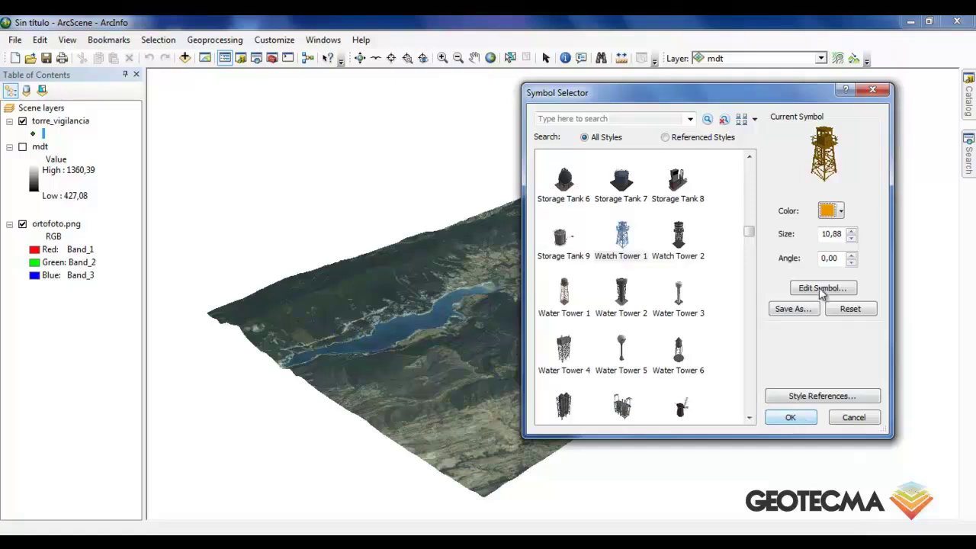
left_click_drag(823, 233, 860, 235)
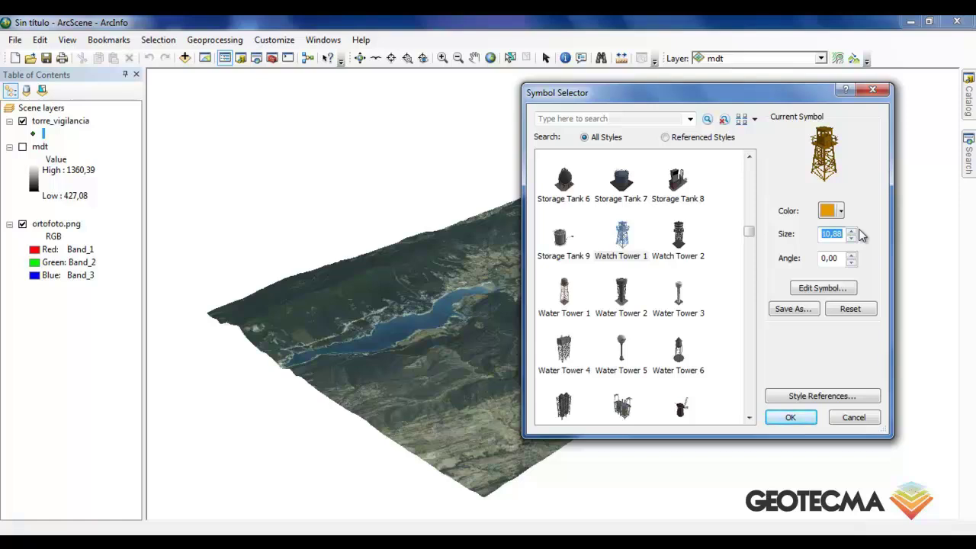
type("19")
left_click(786, 418)
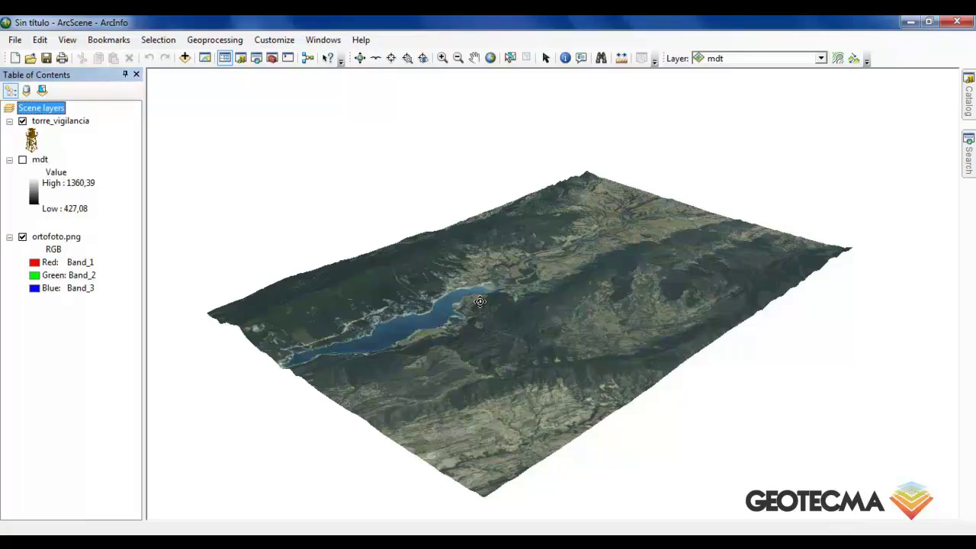
Step: Set the base heights of the torre_vigilancia layer to float on the custom surface C:\ArcGIS\mdt
right_click(66, 121)
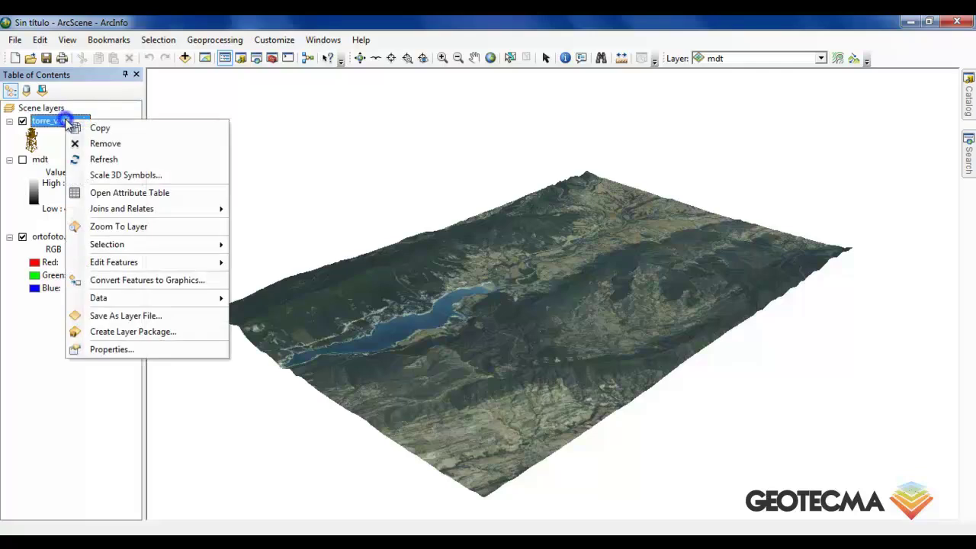
left_click(173, 347)
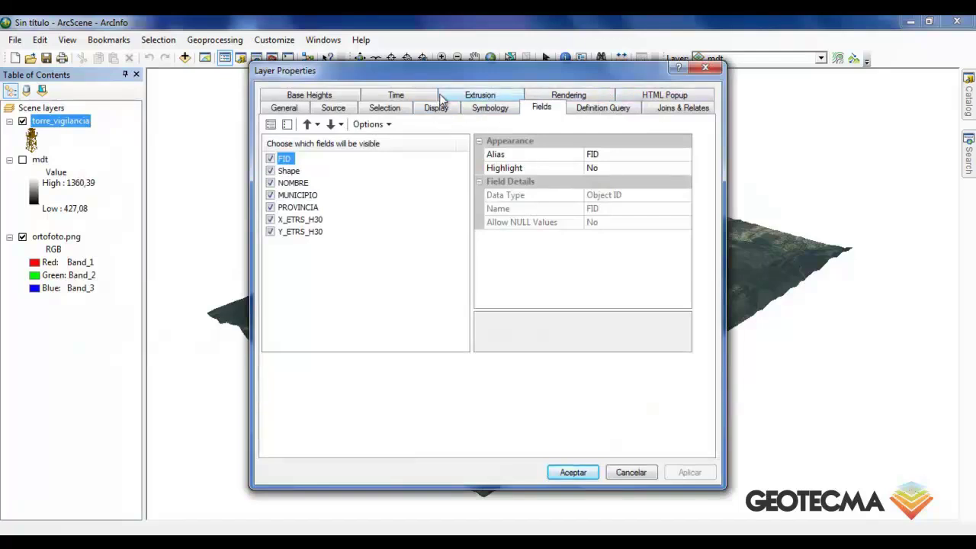
left_click(332, 94)
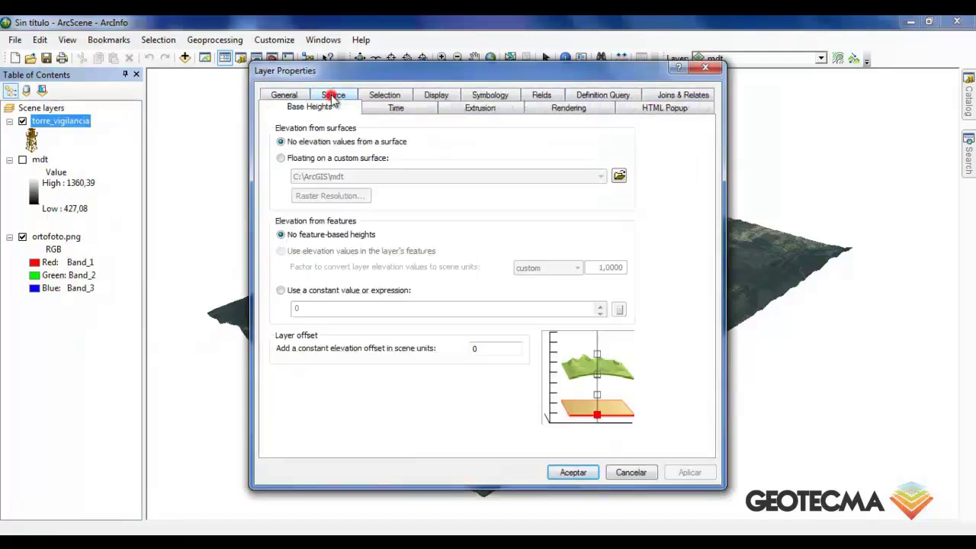
left_click(320, 159)
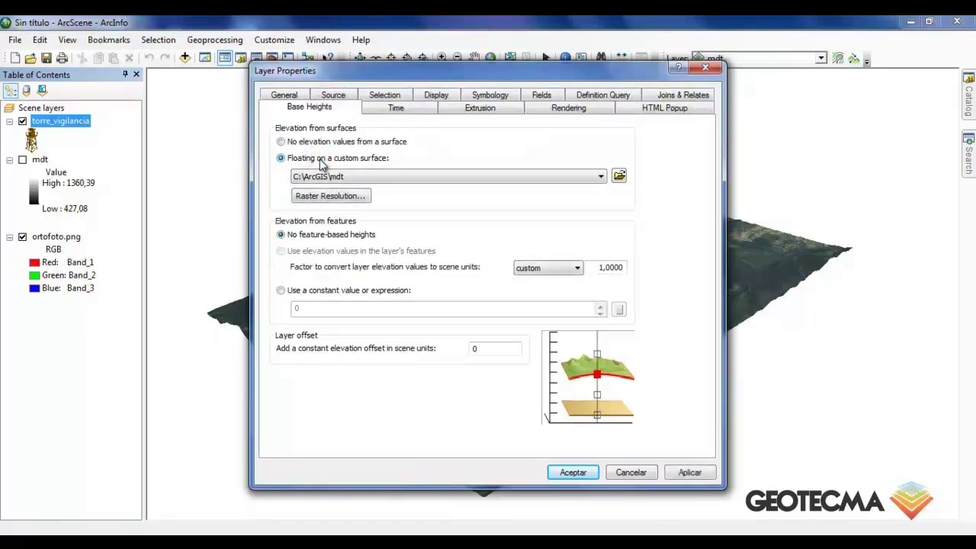
left_click(572, 471)
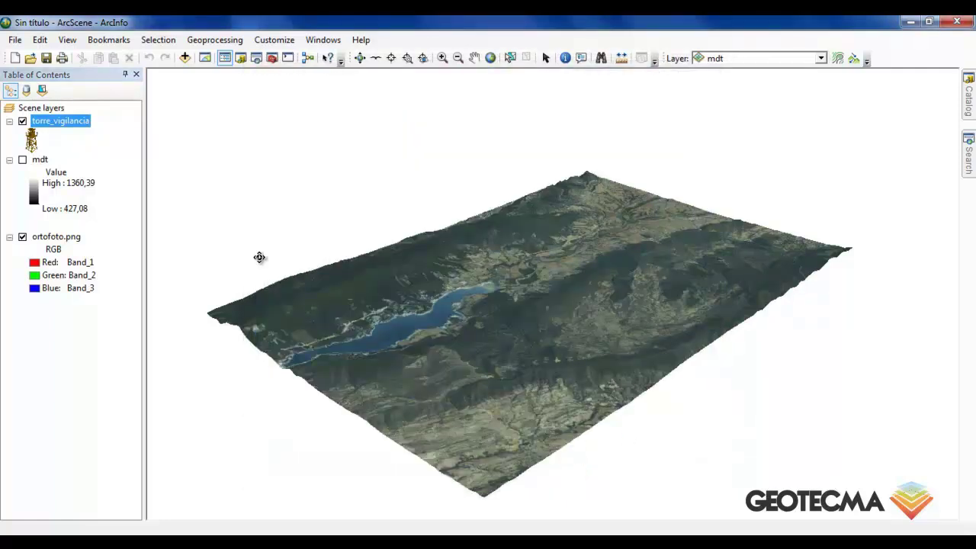
Step: Zoom to the torre_vigilancia layer and examine from a low side view how the tower's base meets the terrain
left_click_drag(434, 446, 433, 382)
left_click_drag(532, 334, 170, 205)
right_click(67, 126)
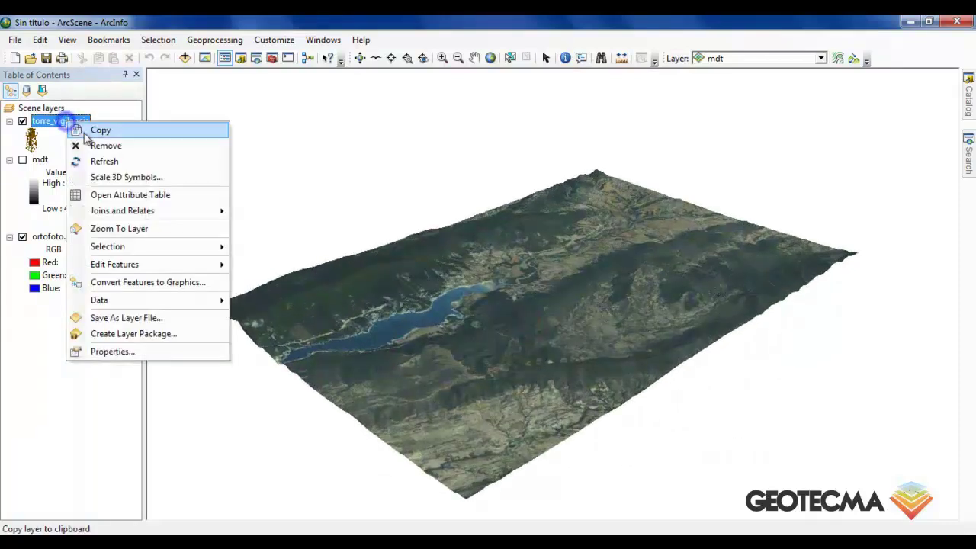
left_click(133, 228)
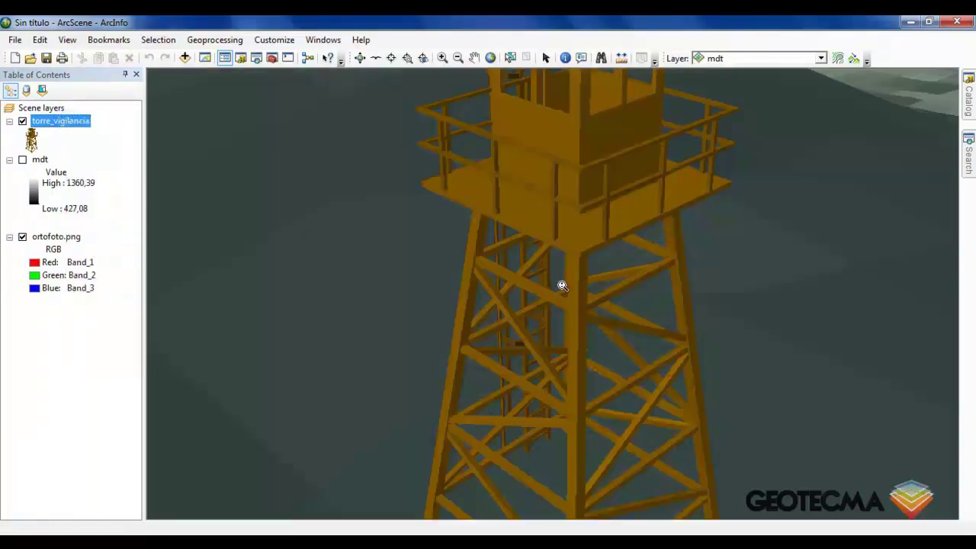
scroll(562, 285, "down", 6)
scroll(561, 285, "down", 5)
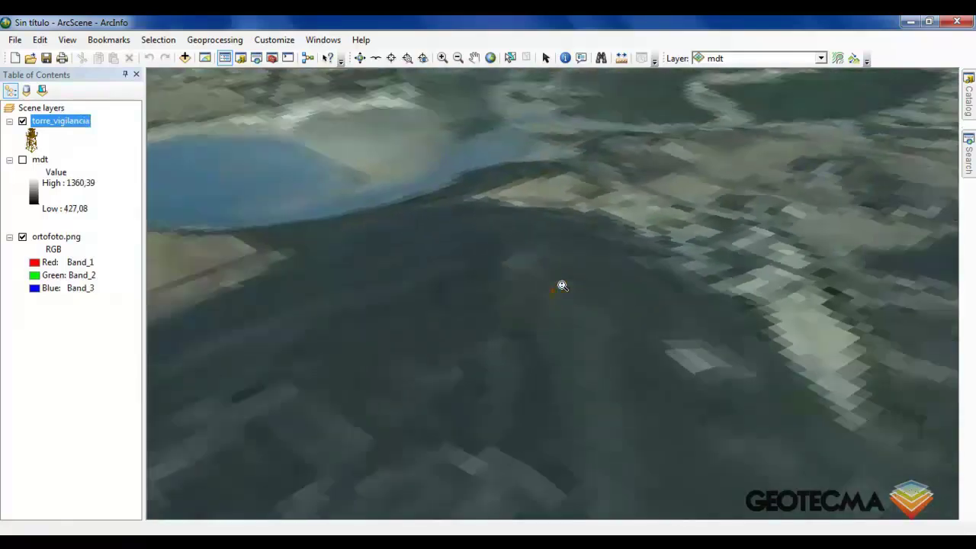
scroll(575, 333, "down", 4)
left_click_drag(556, 378, 681, 345)
scroll(564, 310, "up", 2)
scroll(563, 310, "up", 6)
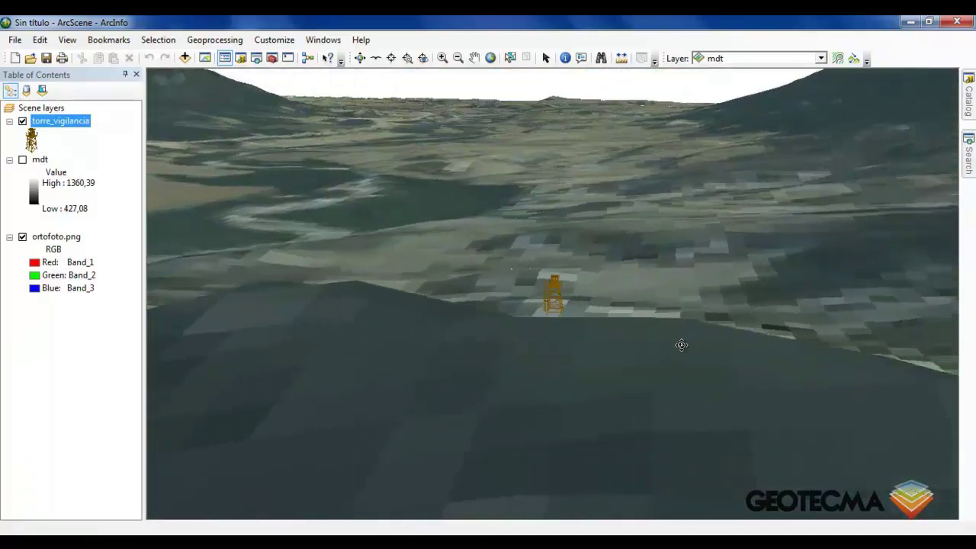
left_click_drag(618, 354, 616, 322)
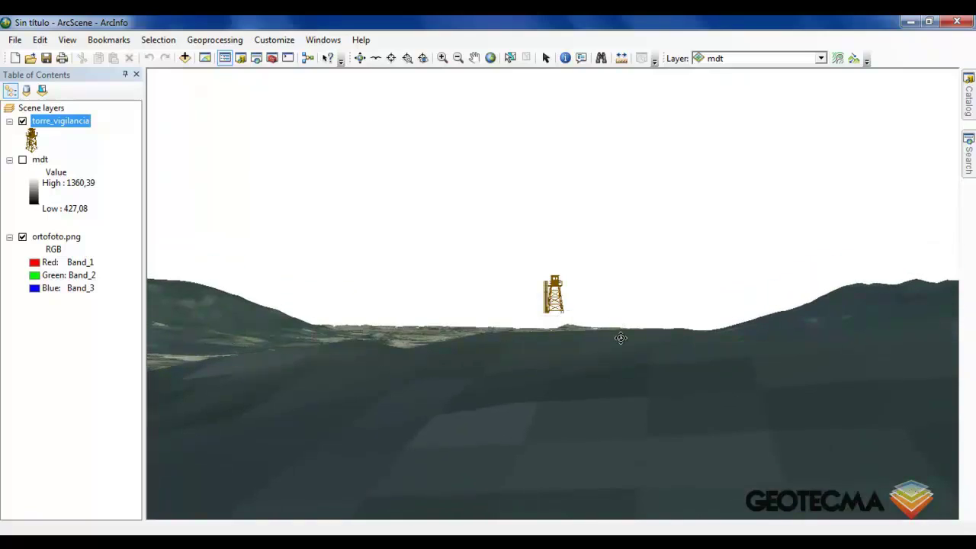
scroll(595, 320, "up", 3)
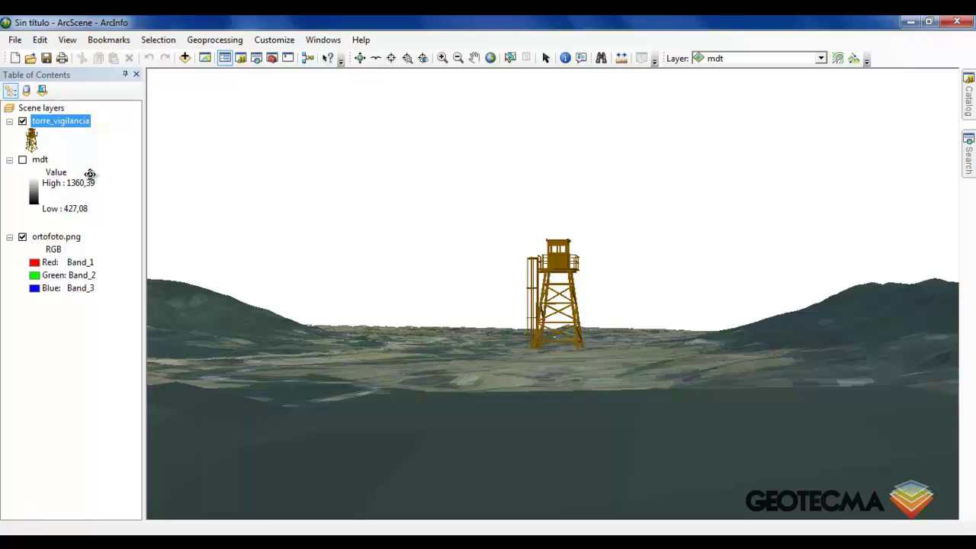
Step: Apply a constant elevation offset of -10 scene units to the torre_vigilancia layer, keeping the tower in view beside the dialog
right_click(47, 129)
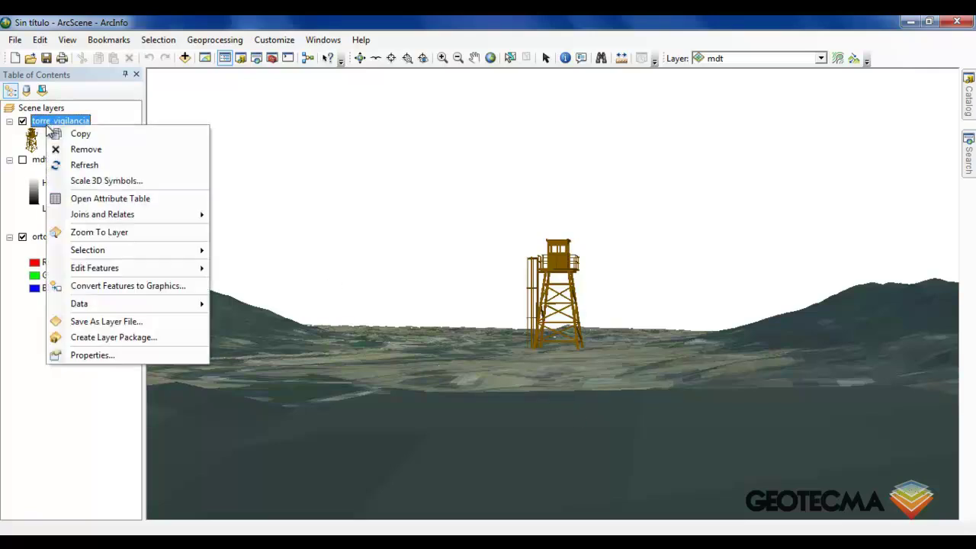
left_click(89, 355)
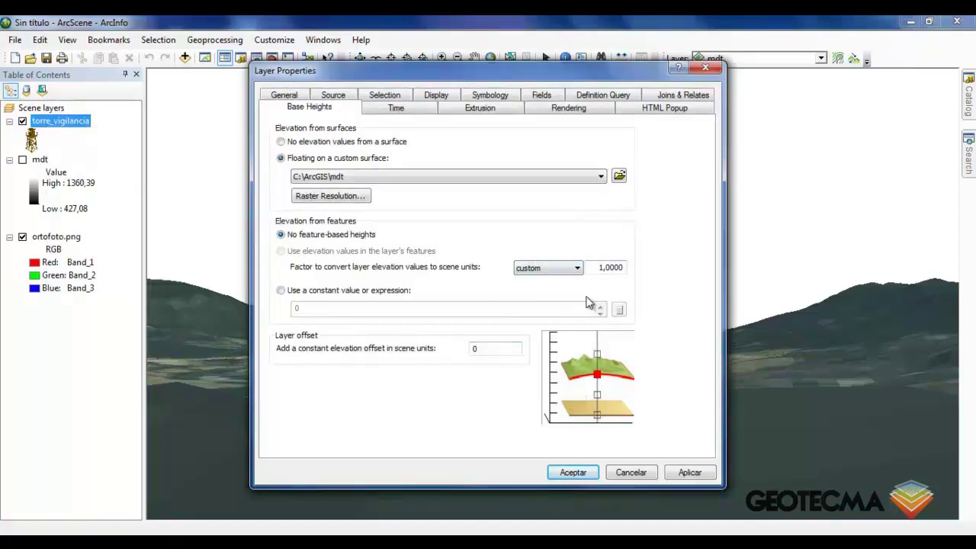
left_click_drag(564, 79, 332, 69)
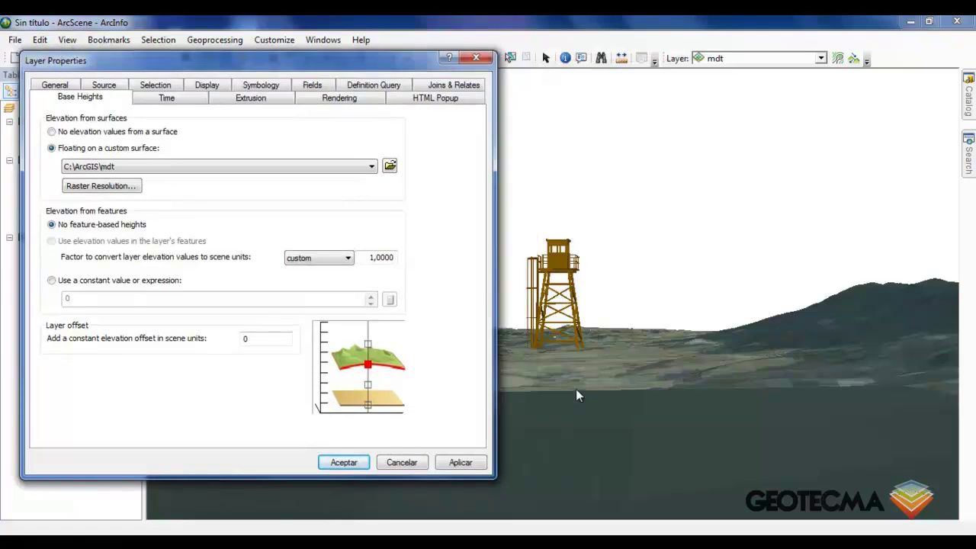
double_click(264, 338)
type("-10")
left_click(465, 461)
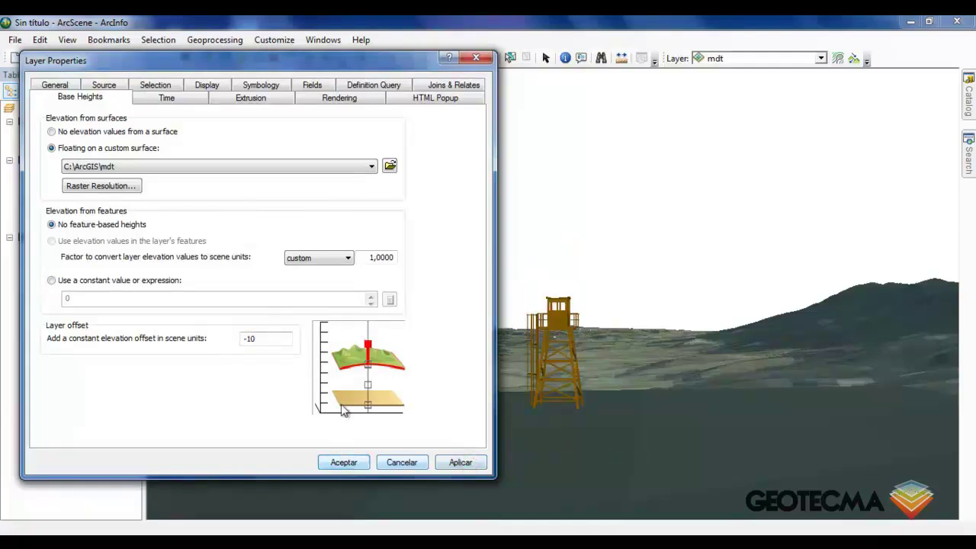
Step: Set the torre_vigilancia layer's constant elevation offset to -15 and accept the layer properties
left_click(253, 337)
key("BackSpace")
type("5")
left_click(457, 463)
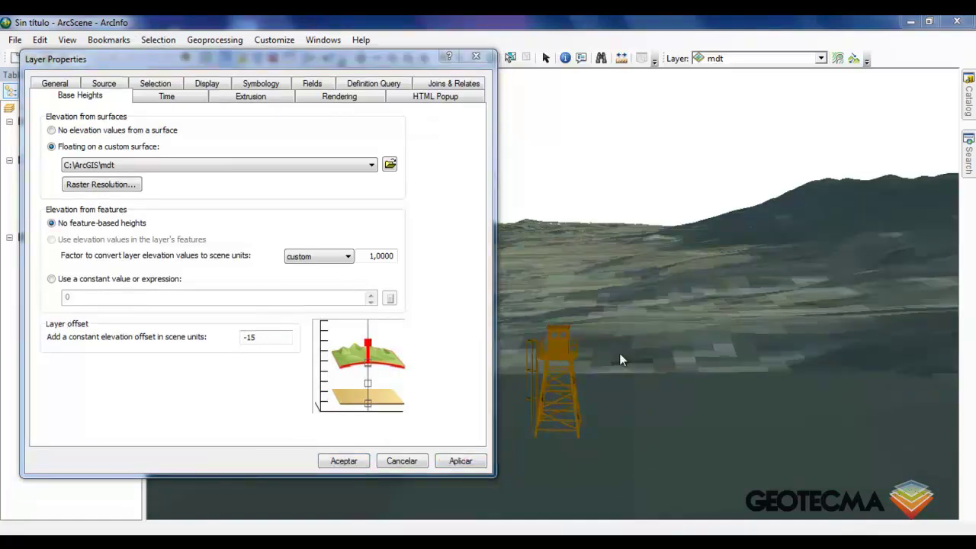
left_click(357, 464)
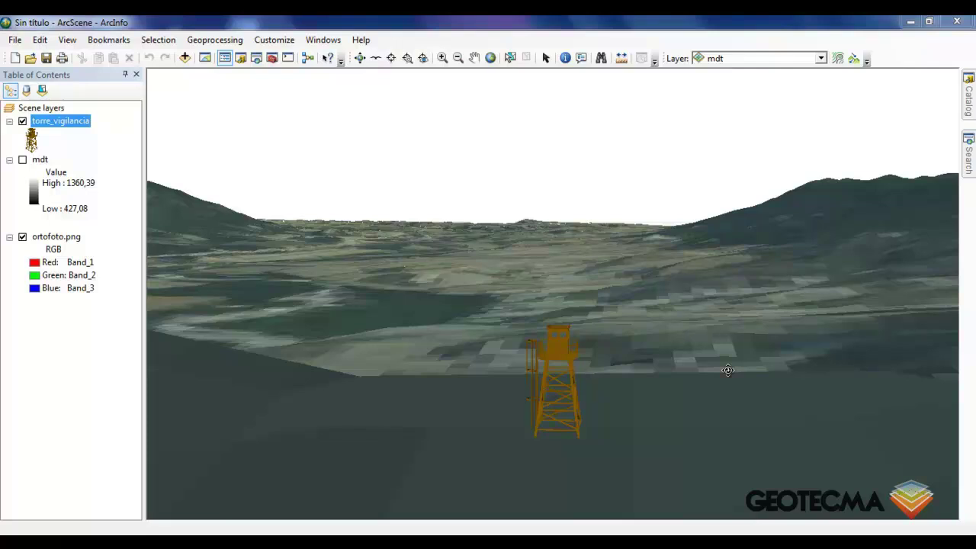
Step: Change the scene's background color to a light blue
right_click(47, 109)
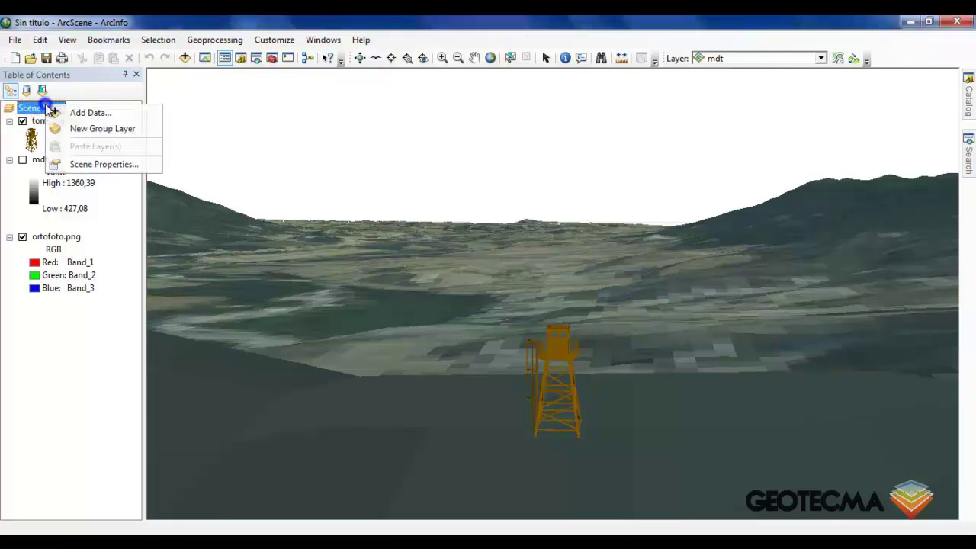
left_click(119, 163)
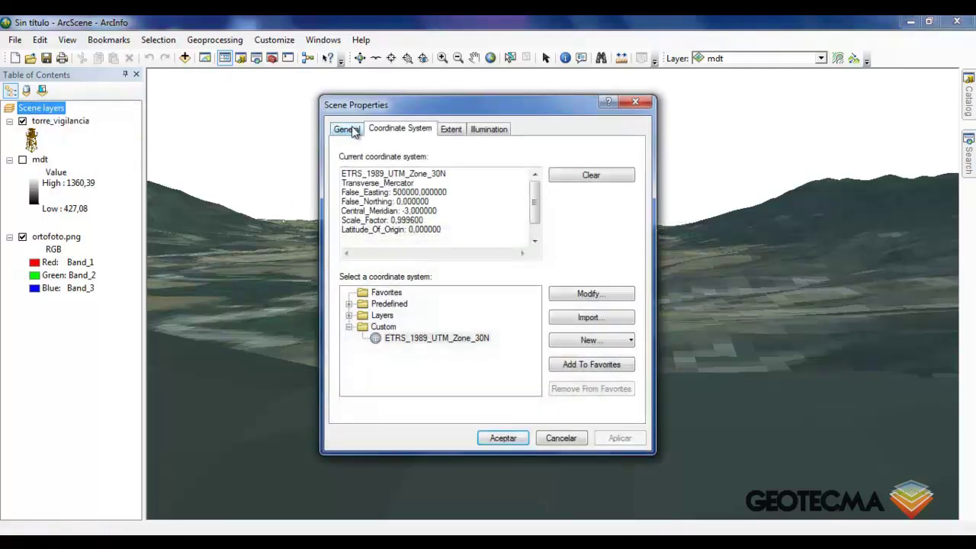
left_click(347, 130)
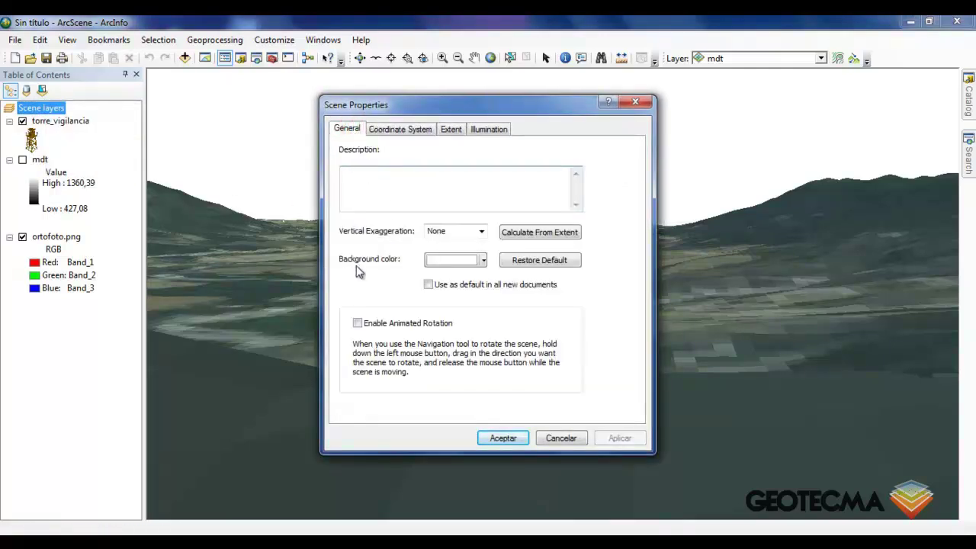
left_click(452, 260)
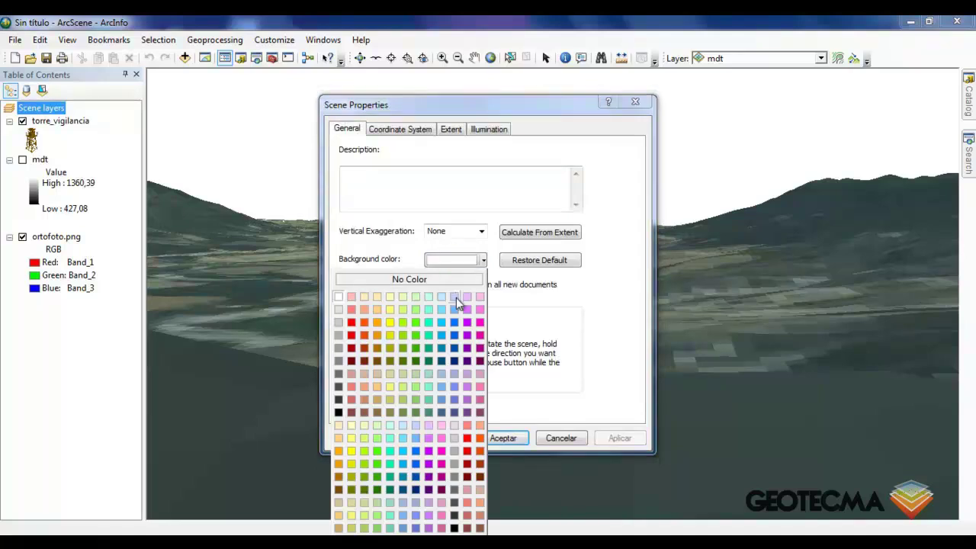
left_click(456, 297)
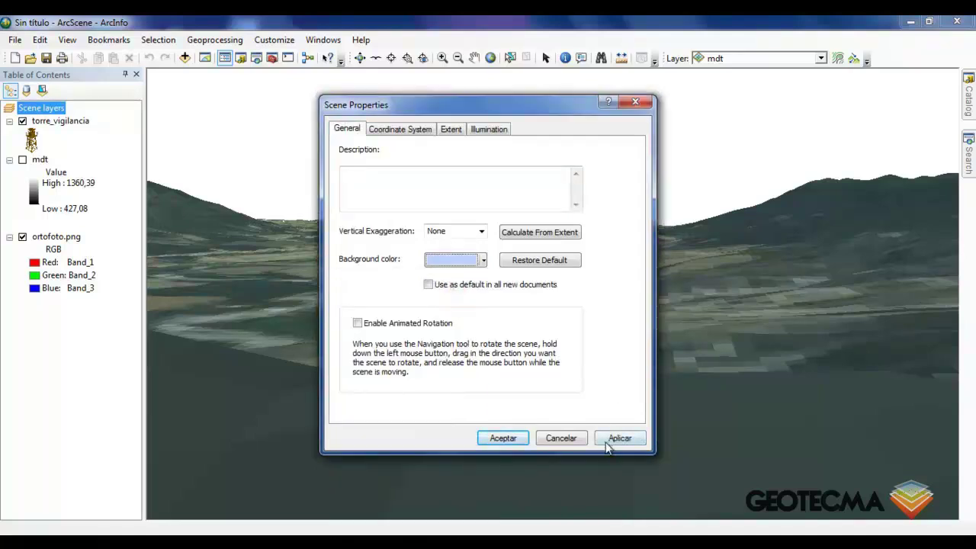
left_click(609, 443)
left_click(502, 439)
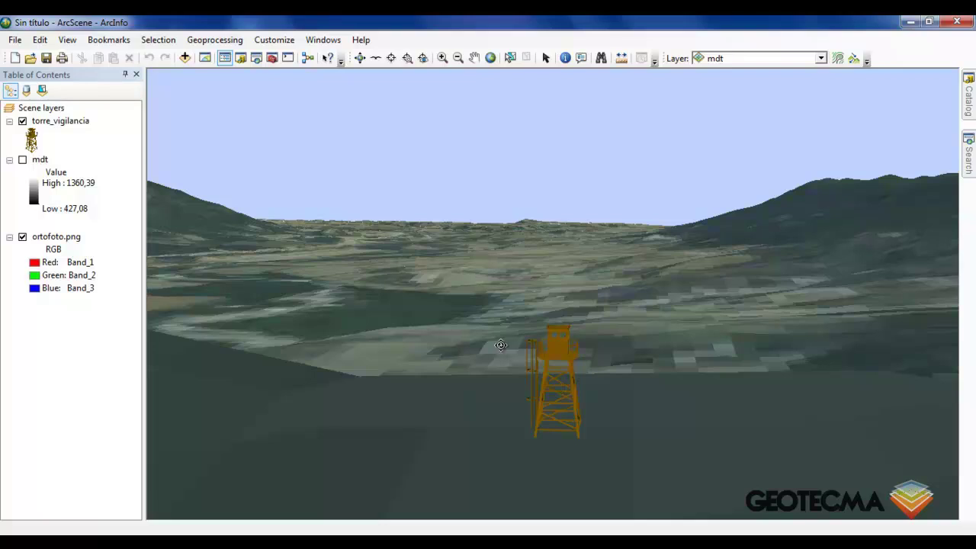
Step: Export the scene in 2D as Torre de Vigilancia.pdf in the ArcGIS folder, with output image quality at Best (ratio 1:1)
left_click(12, 41)
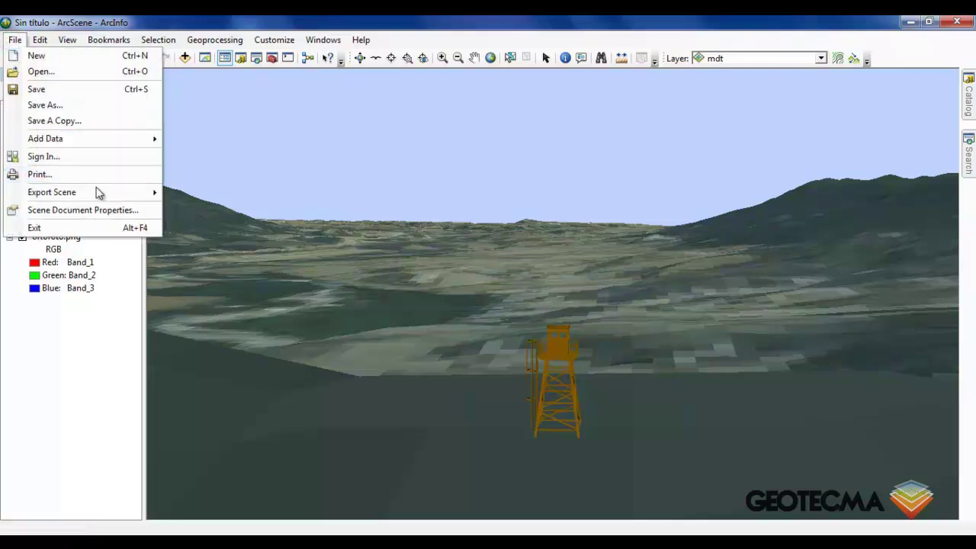
mouse_move(94, 195)
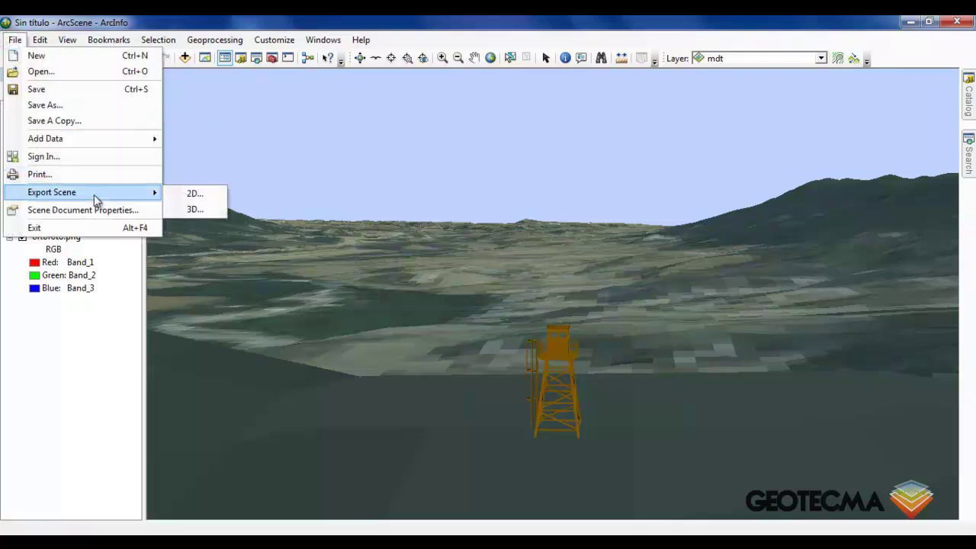
left_click(193, 195)
left_click(440, 287)
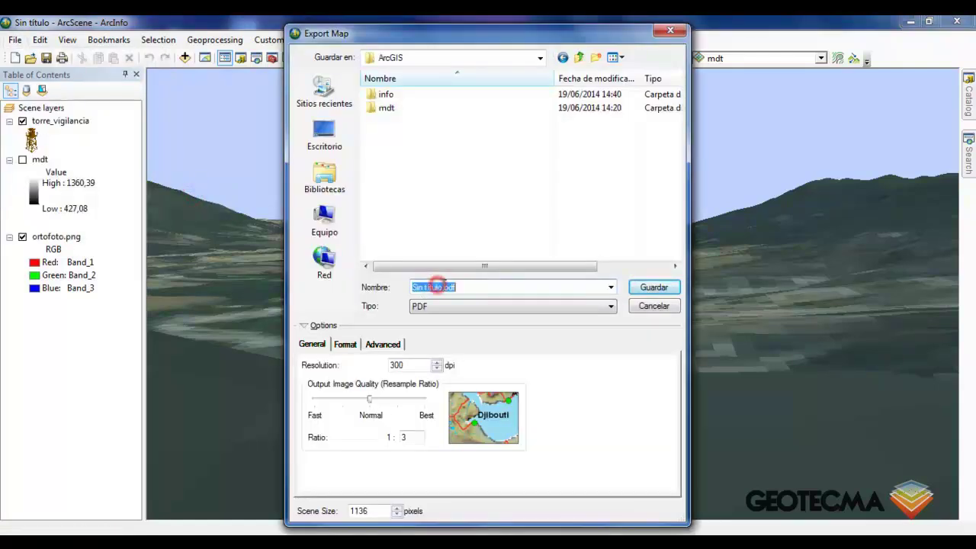
left_click_drag(441, 287, 408, 291)
type("Torre de Vigilancia")
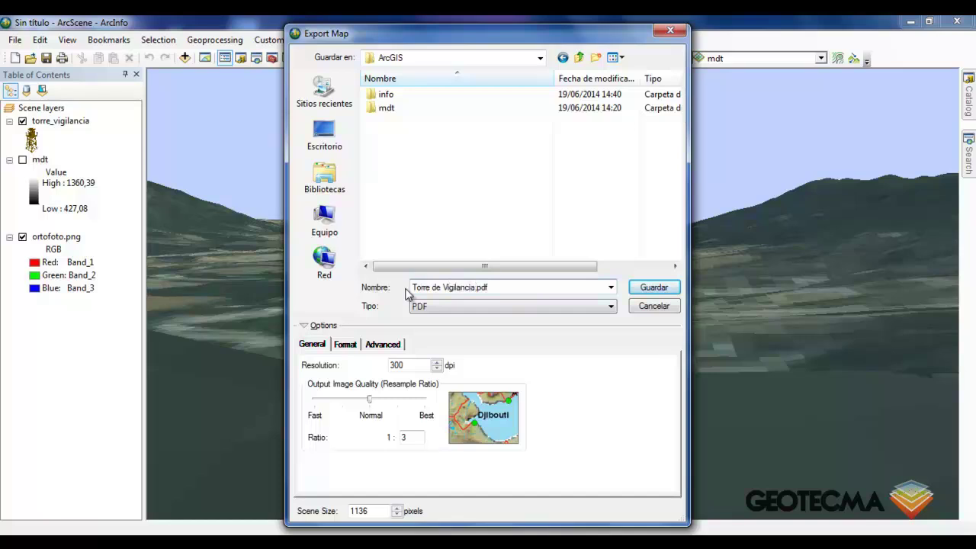
left_click_drag(368, 400, 424, 400)
left_click(654, 288)
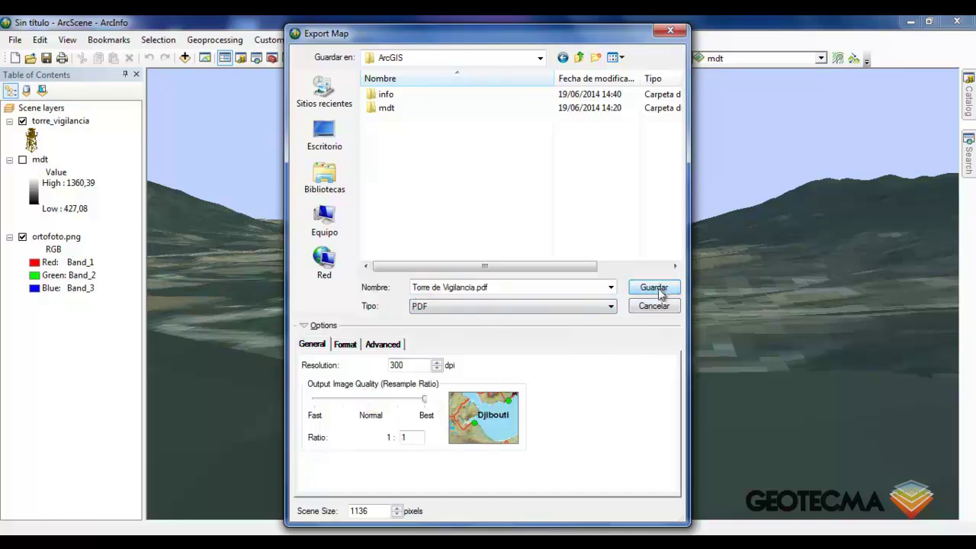